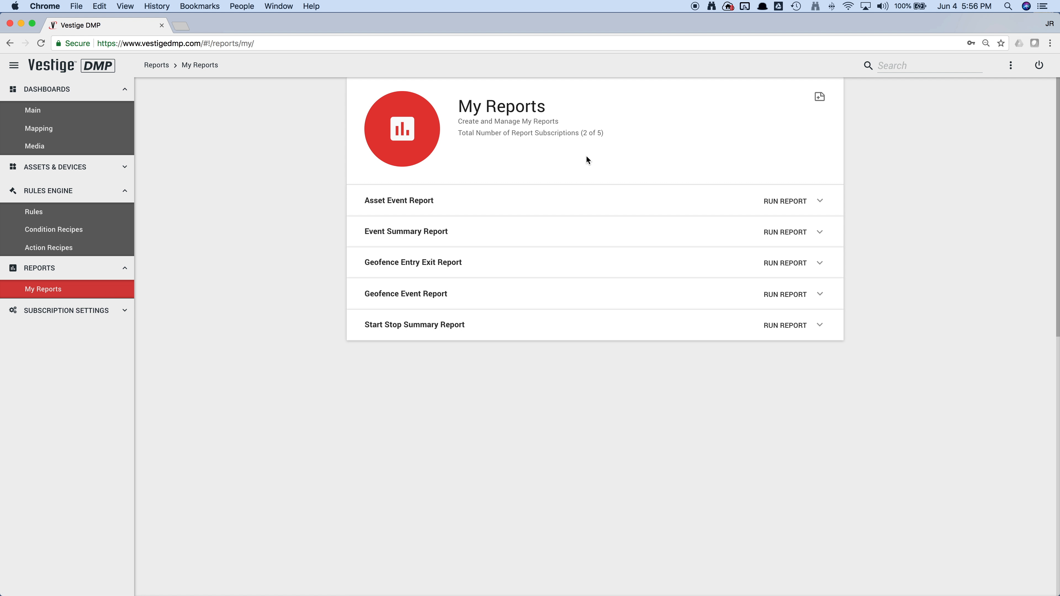
- Create a new report with the Geofence Entry Exit Report template and continue to its groups and assets
left_click(820, 97)
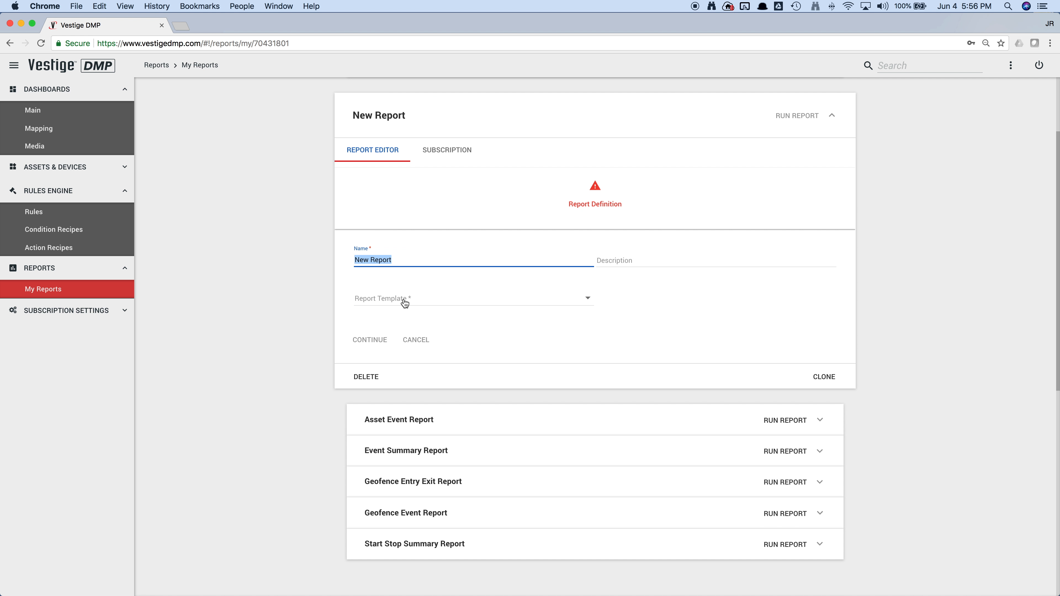
left_click(403, 301)
scroll(423, 340, "down", 3)
scroll(422, 337, "down", 5)
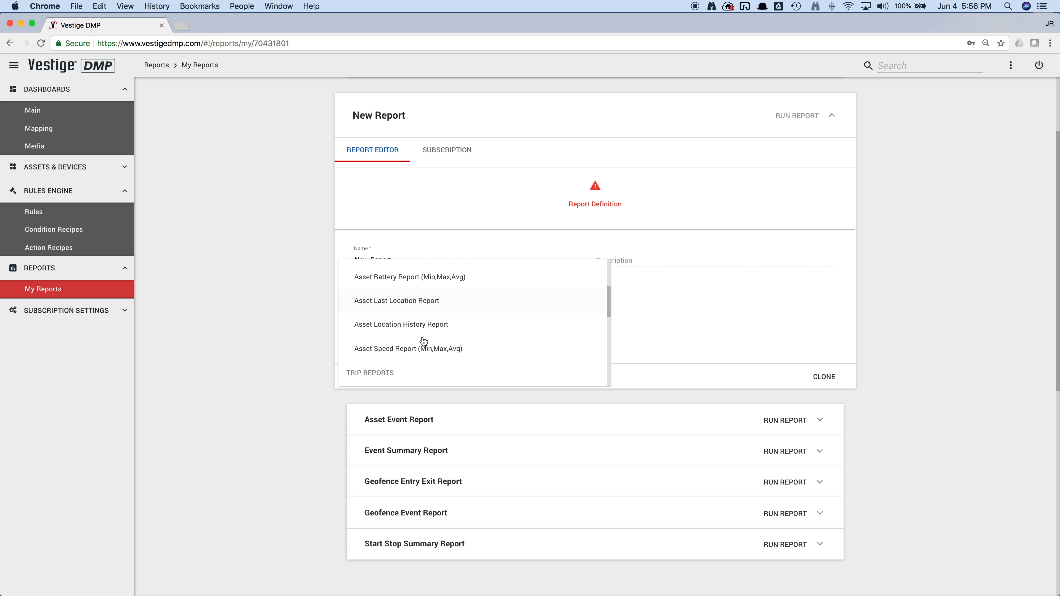
scroll(423, 342, "down", 3)
scroll(424, 342, "down", 2)
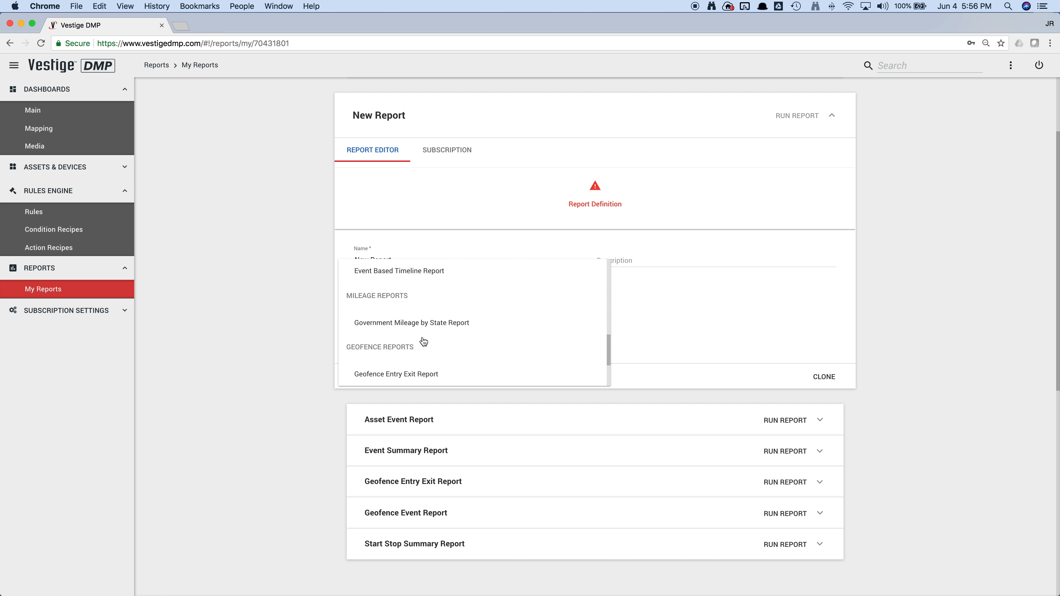
left_click(412, 373)
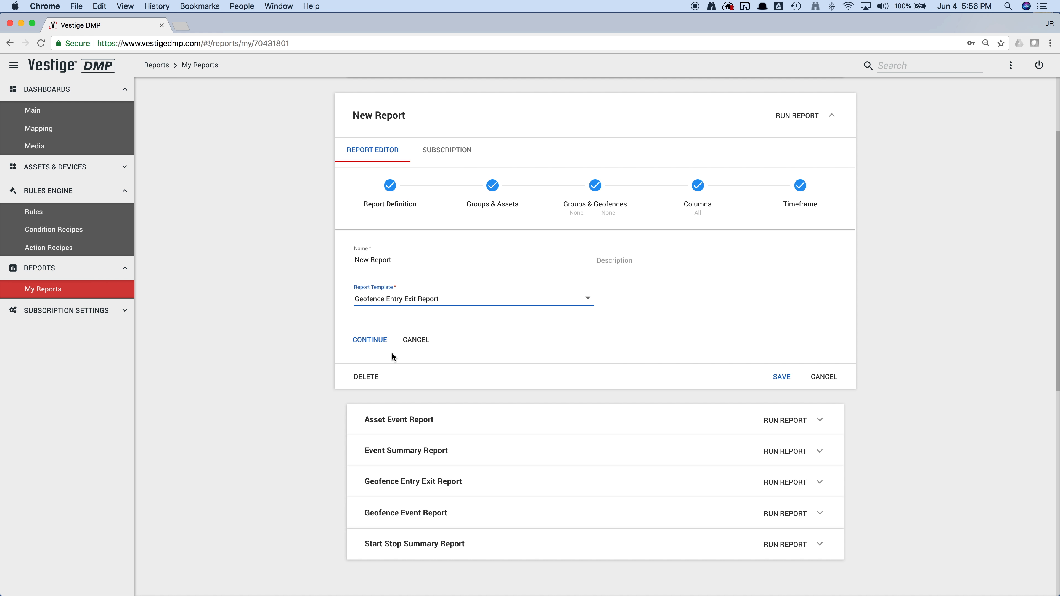
left_click(376, 340)
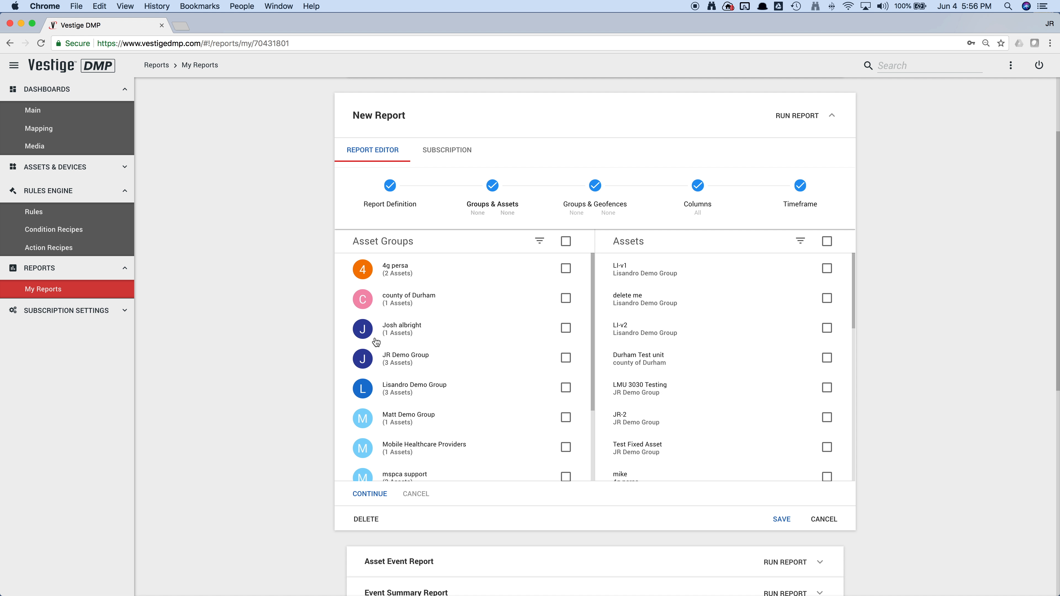
- Include the 4g persa and JR Demo Group asset groups in the report and continue to the geofences
left_click(566, 269)
scroll(757, 379, "down", 5)
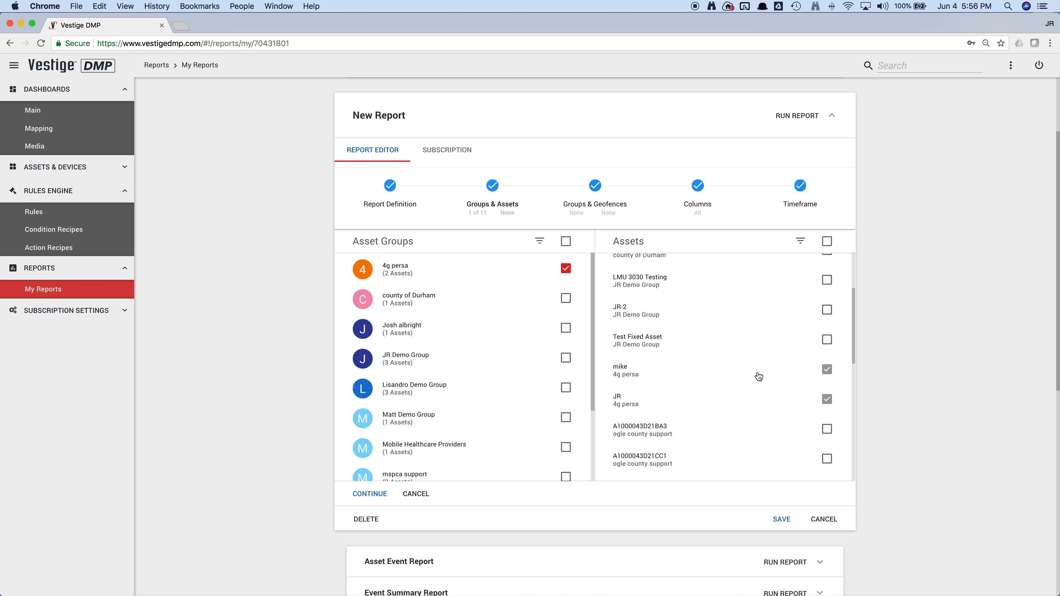
left_click(827, 341)
left_click(828, 341)
left_click(566, 359)
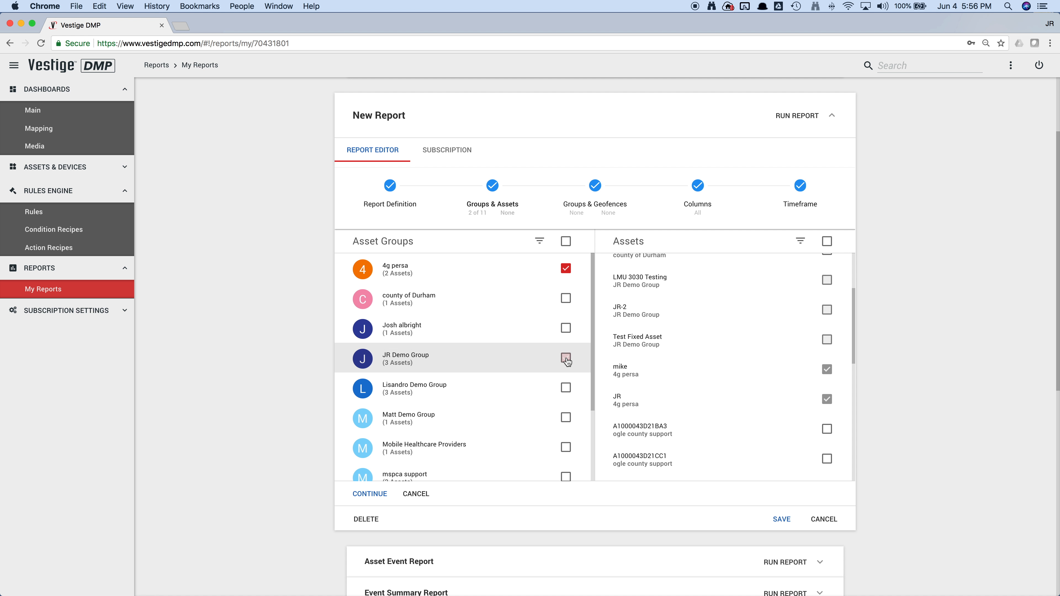
left_click(372, 494)
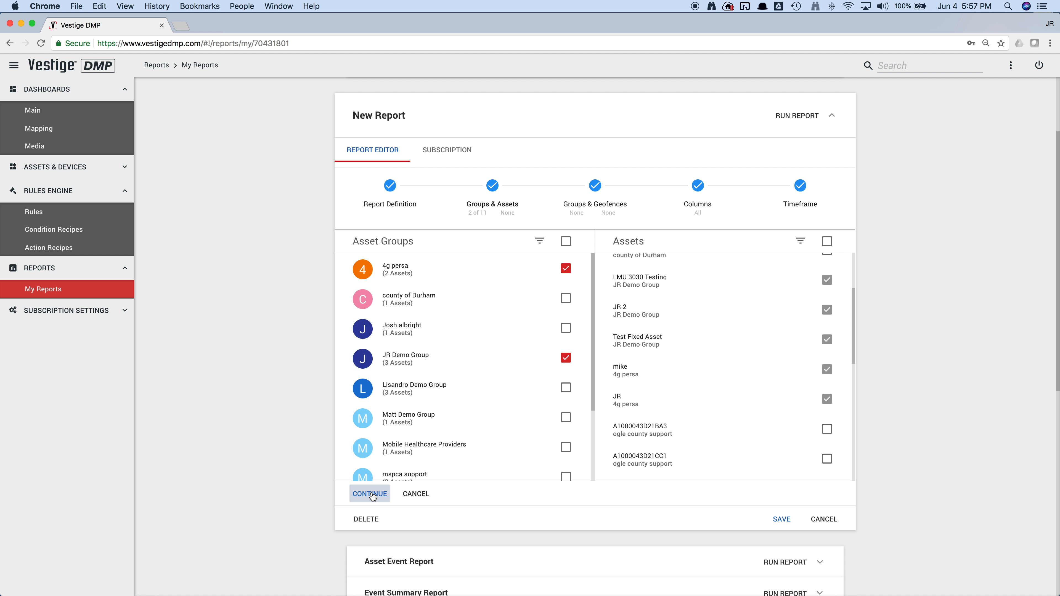
- Choose the JR Groups geofence group and continue to the timeframe with all columns included
left_click(566, 299)
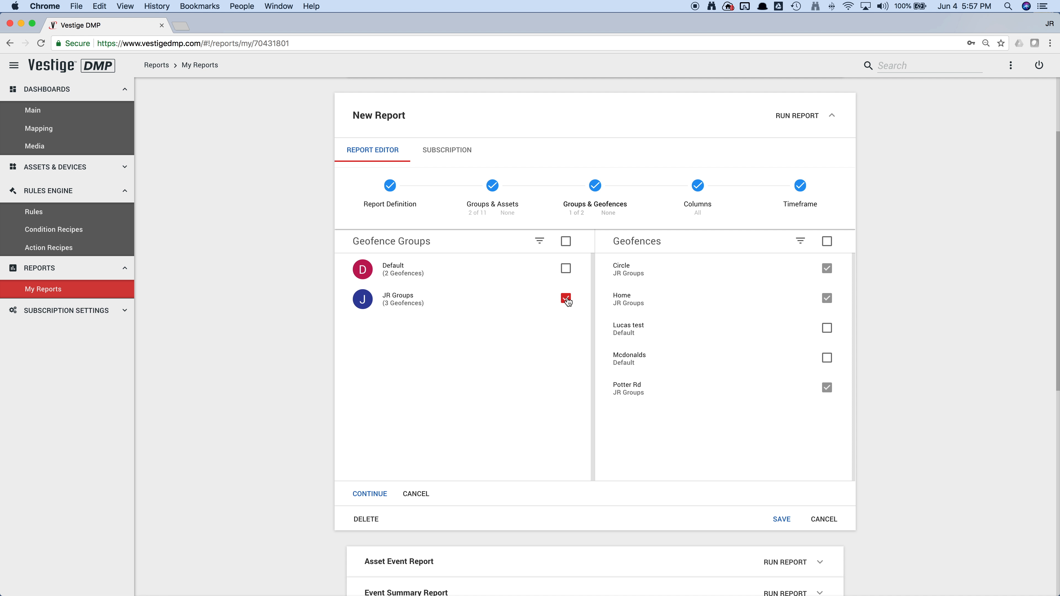
left_click(378, 496)
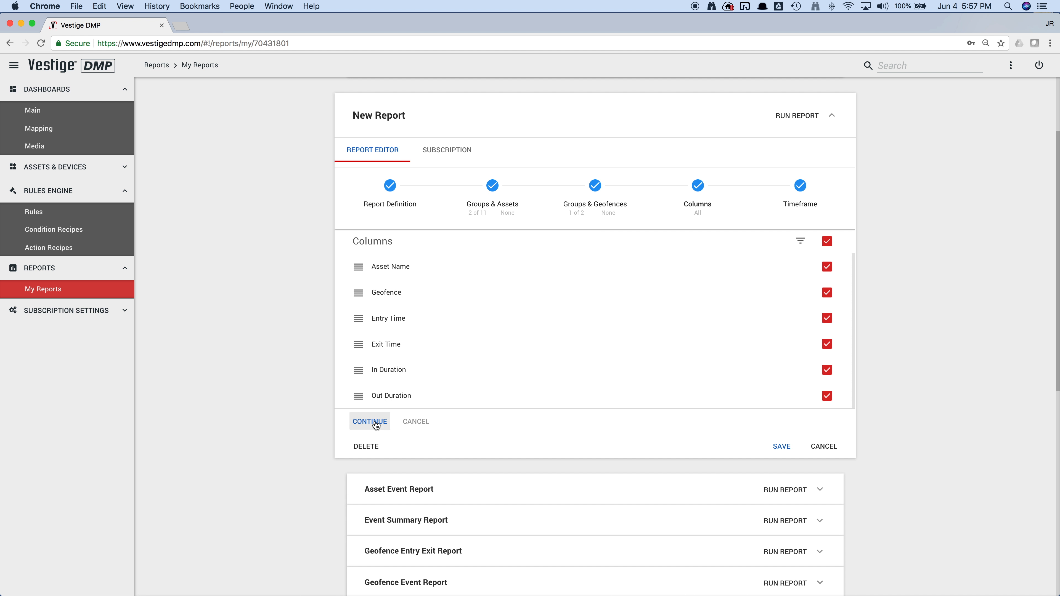
mouse_move(360, 398)
left_mouse_down()
mouse_move(361, 322)
mouse_move(359, 396)
left_mouse_up()
left_click(370, 422)
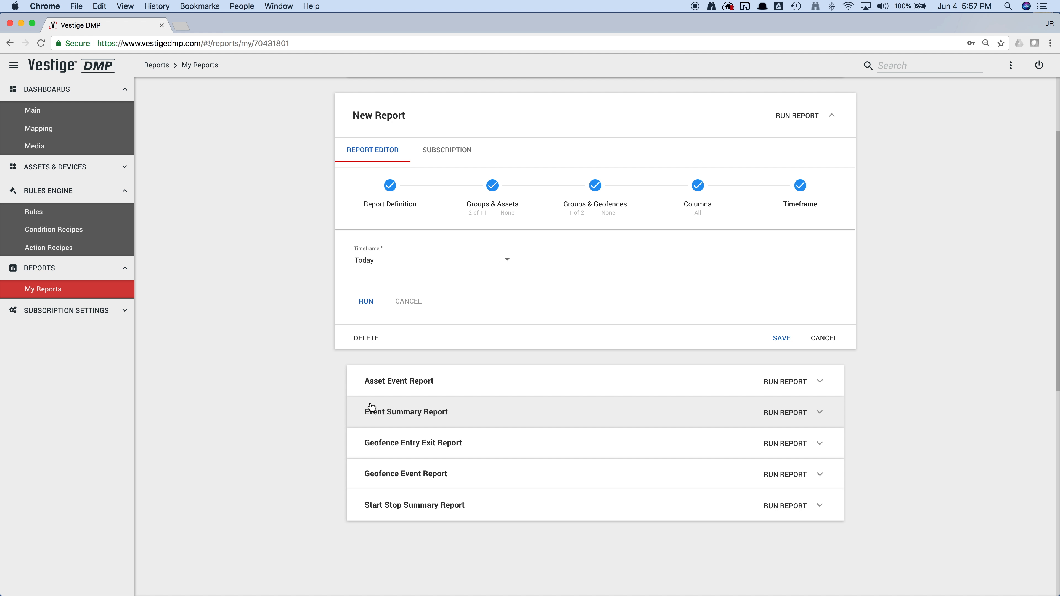
- Set the report timeframe to Custom with a From Date of 05/28/2018 12:00:00 AM
left_click(419, 260)
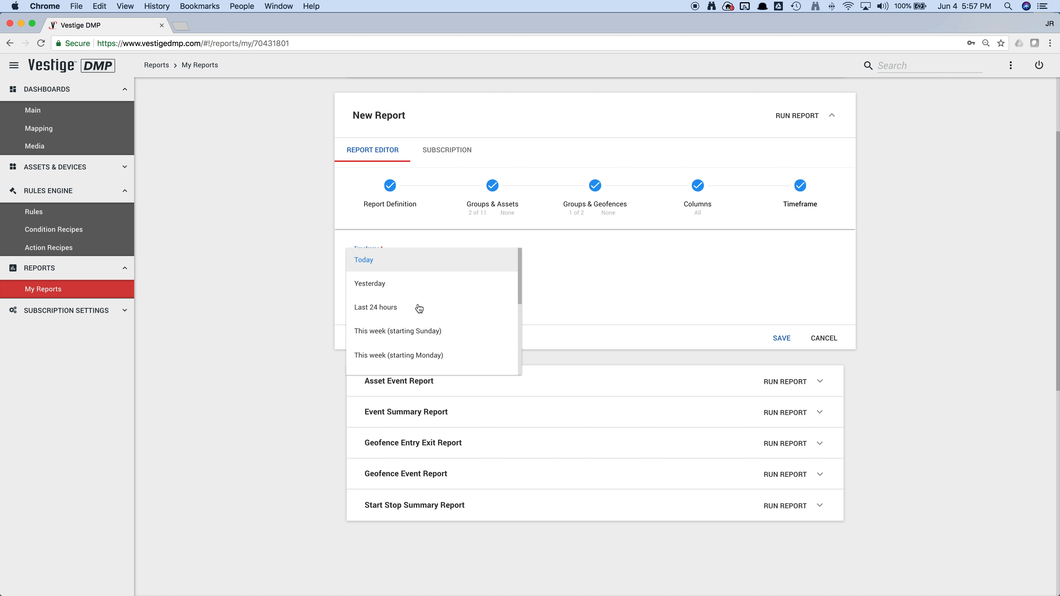
scroll(419, 320, "down", 5)
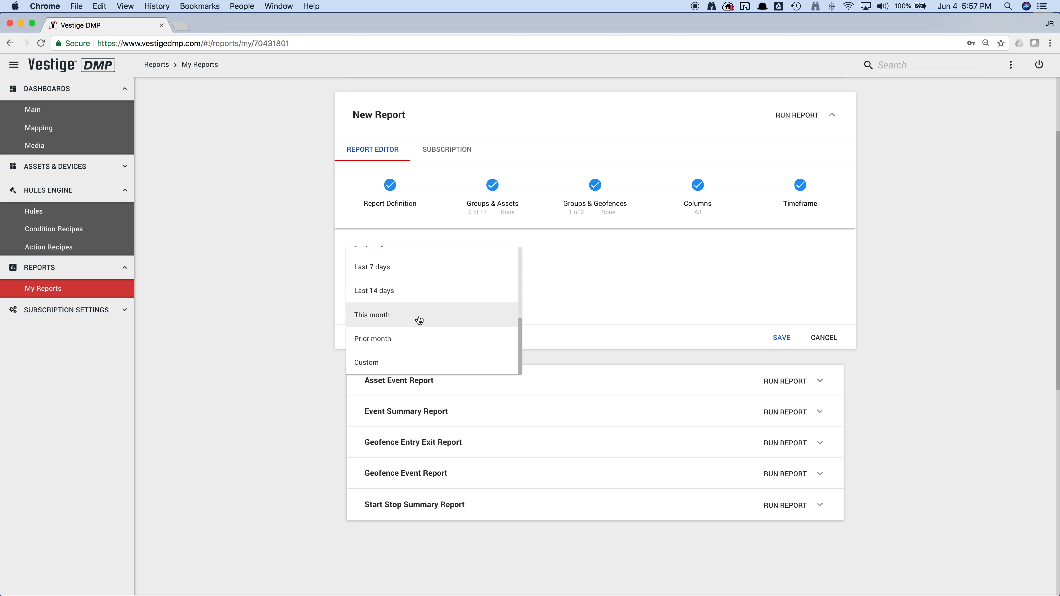
left_click(396, 362)
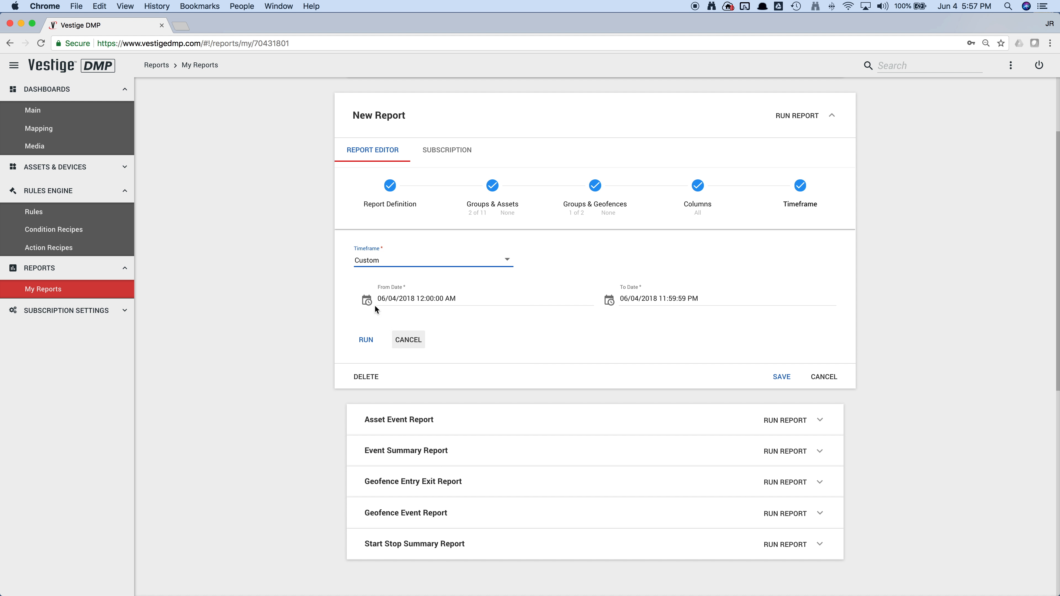
left_click(368, 304)
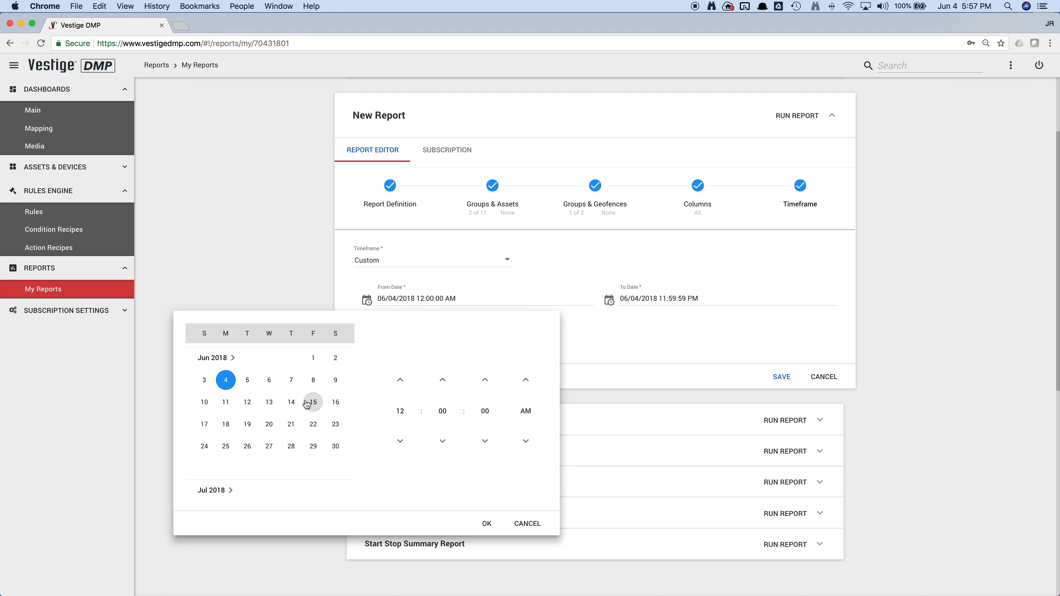
left_click(224, 385)
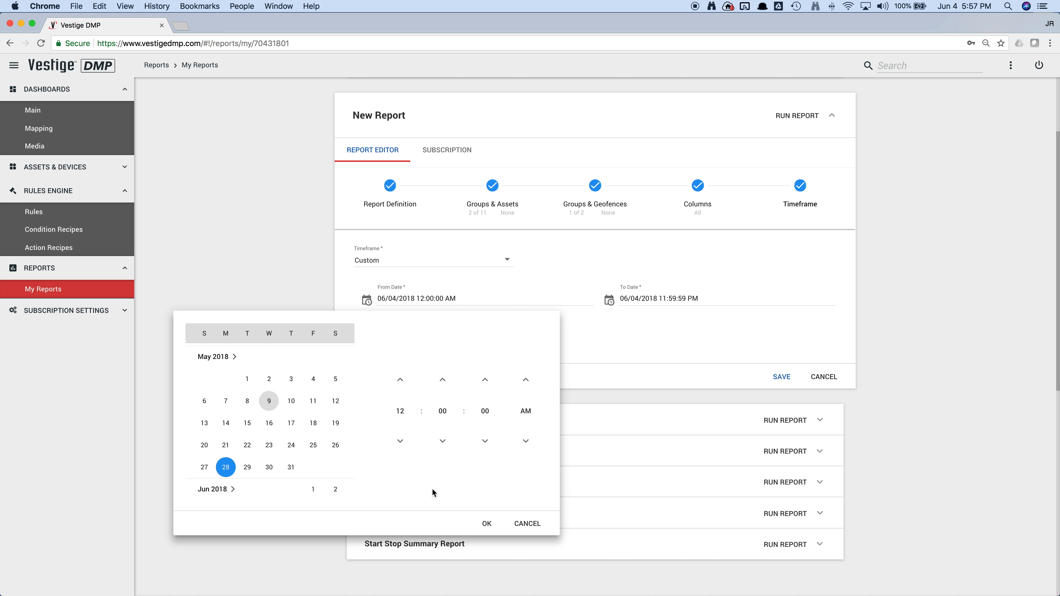
left_click(486, 524)
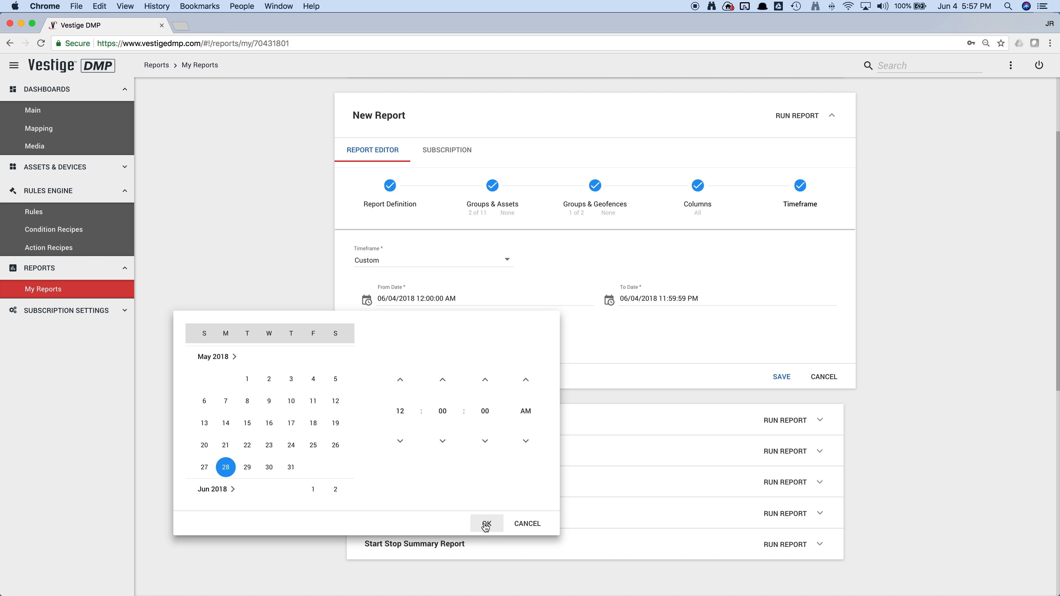
- Set the To Date to 06/02/2018 11:59:59 PM and run the report
left_click(613, 303)
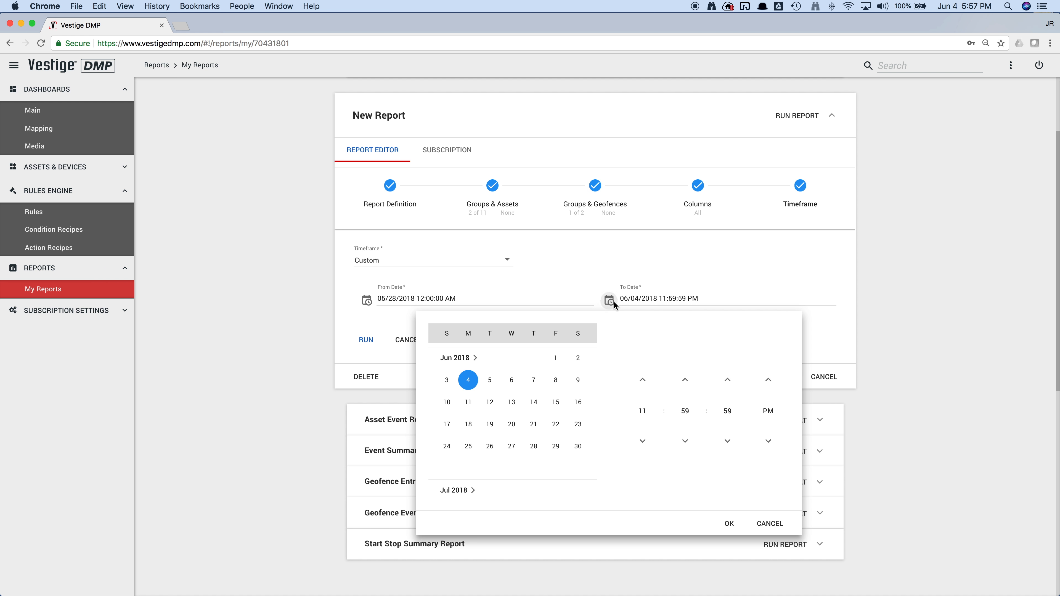
left_click(579, 359)
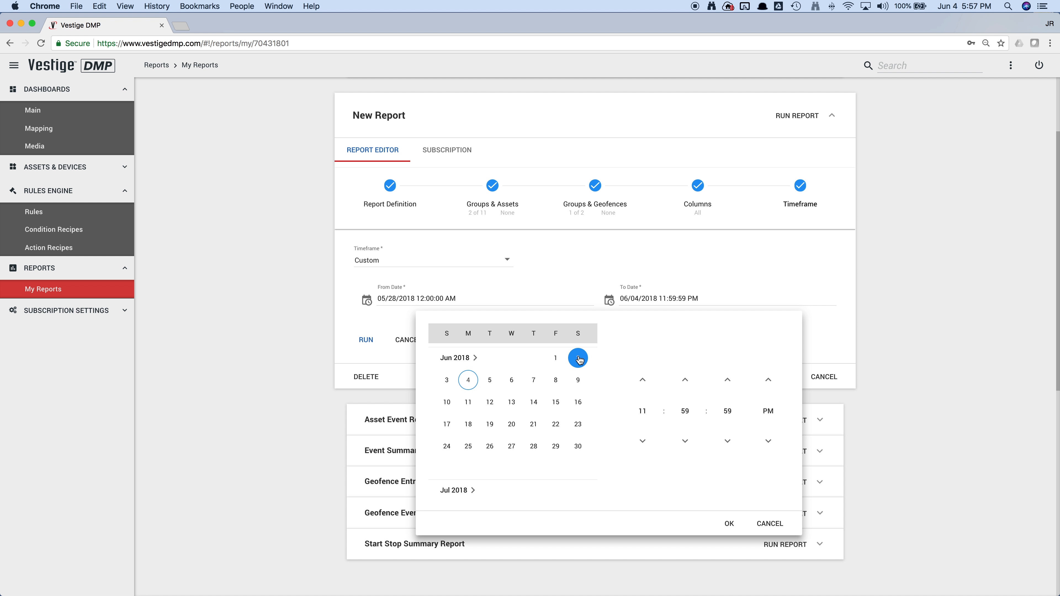
left_click(645, 413)
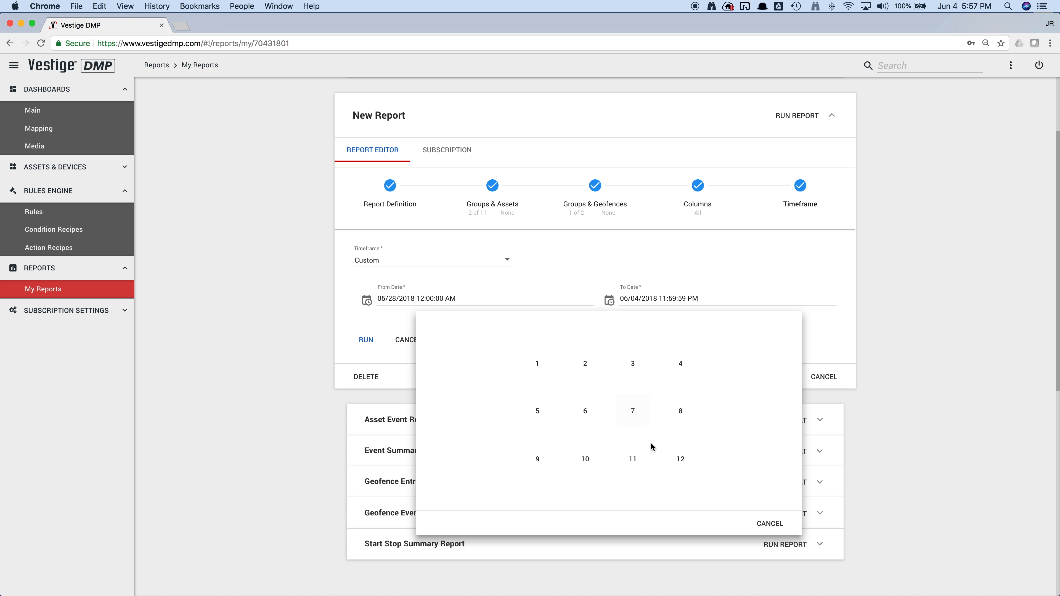
left_click(633, 459)
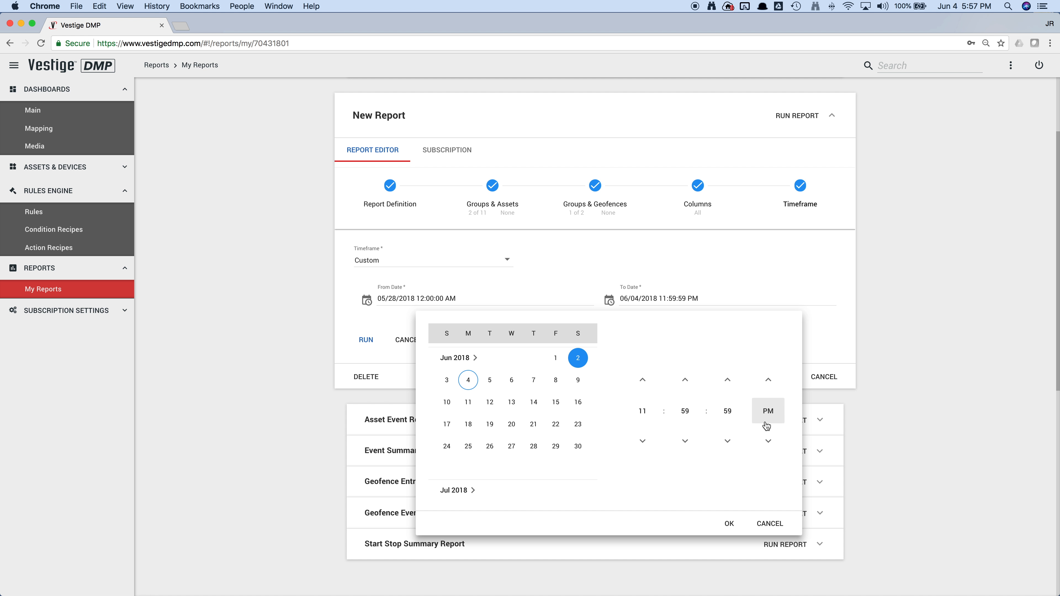
left_click(729, 524)
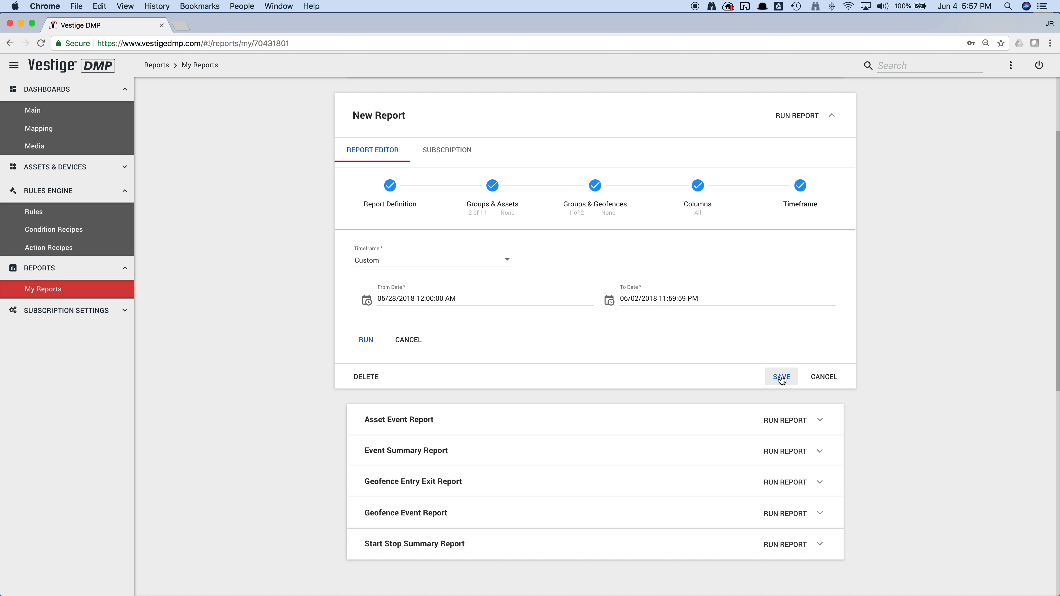
left_click(367, 341)
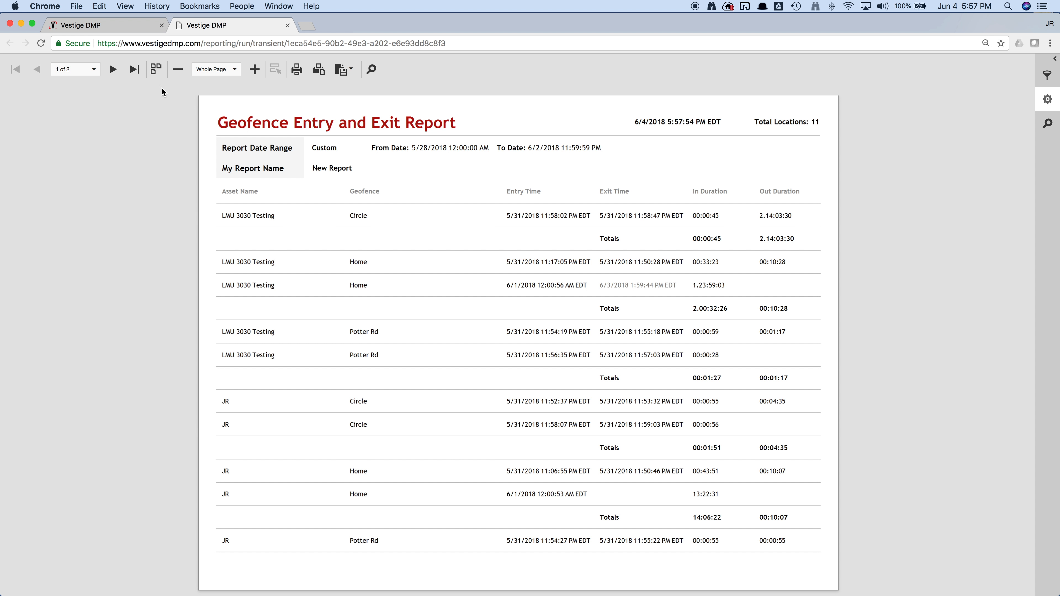
- Look through the generated geofence report in continuous page view, check its export options, and close the report
left_click(156, 69)
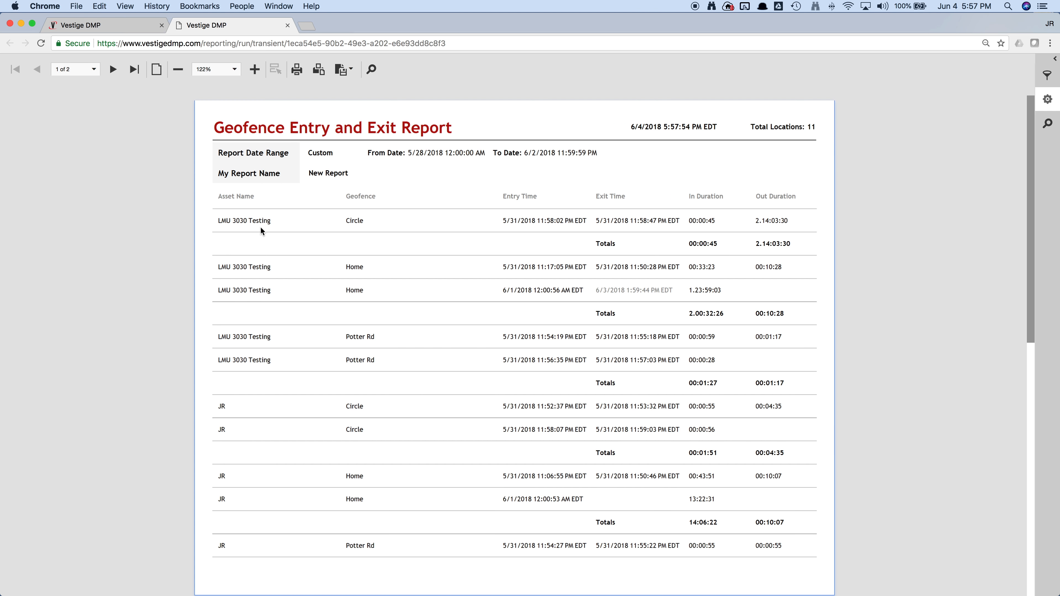
scroll(388, 362, "down", 6)
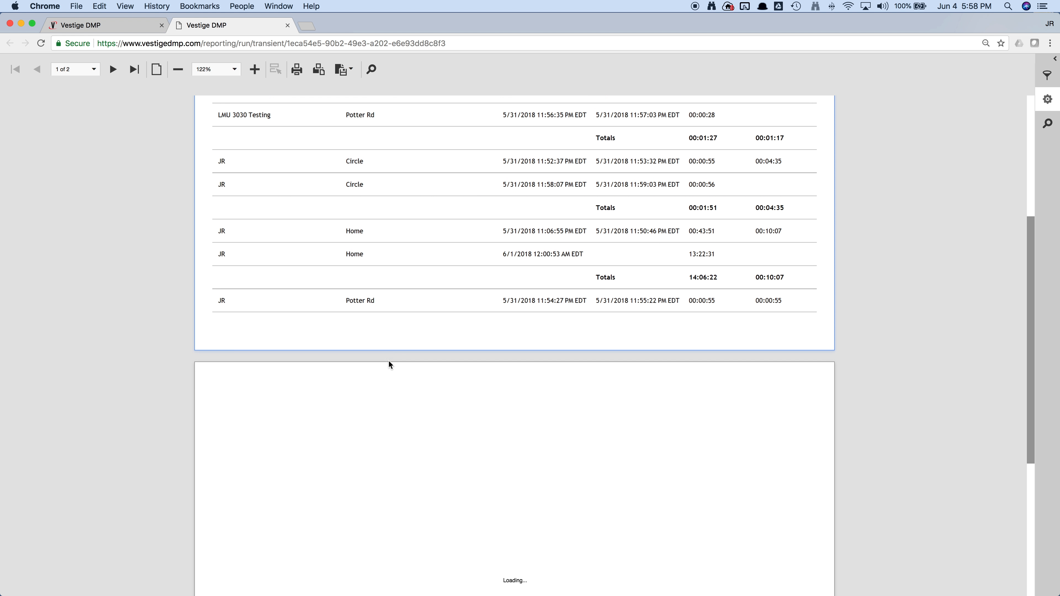
scroll(389, 362, "up", 7)
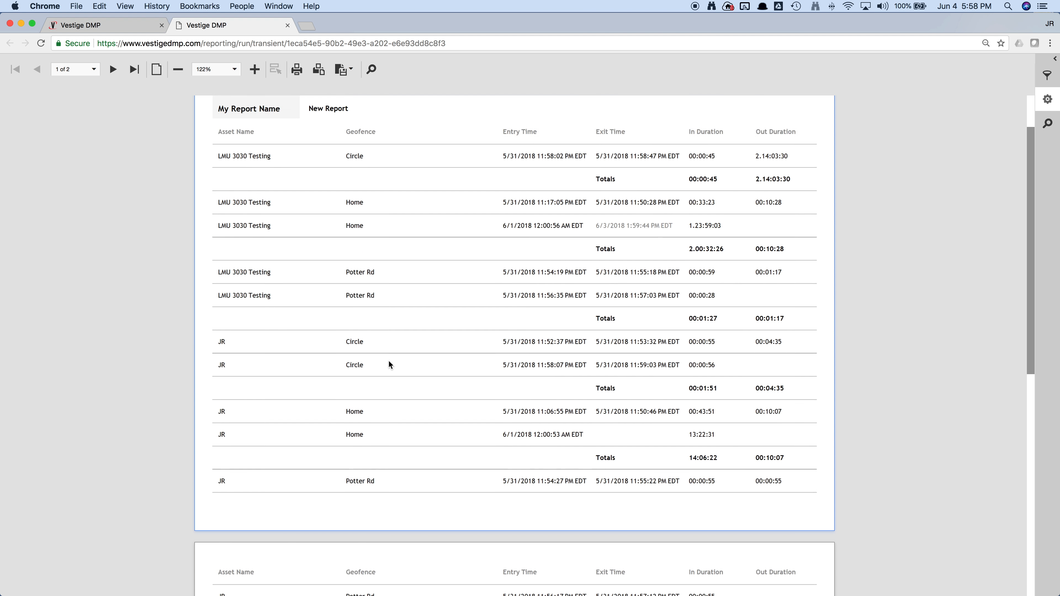
left_click(343, 69)
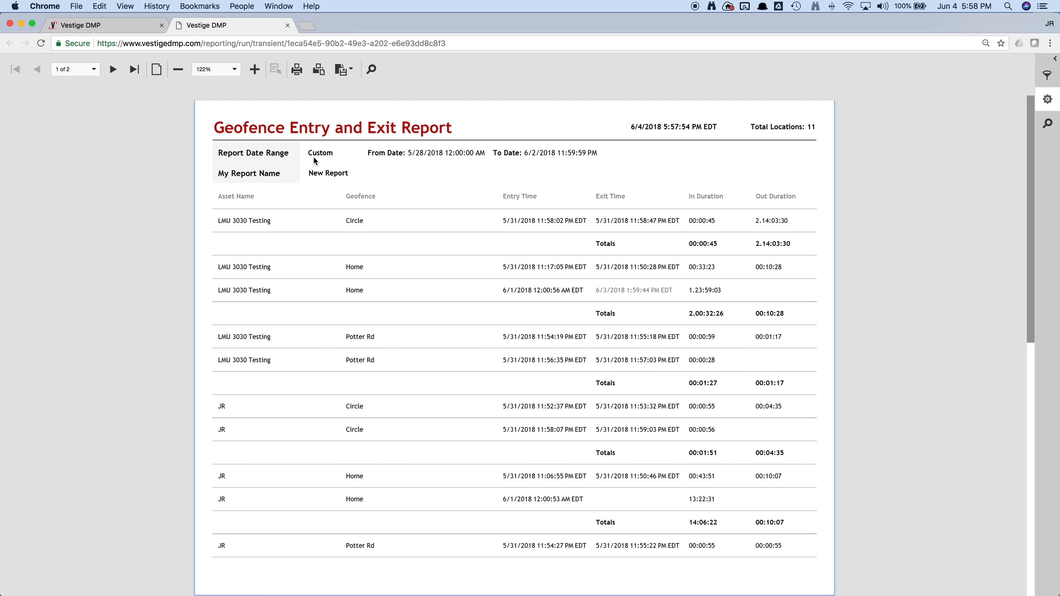
key("super+w")
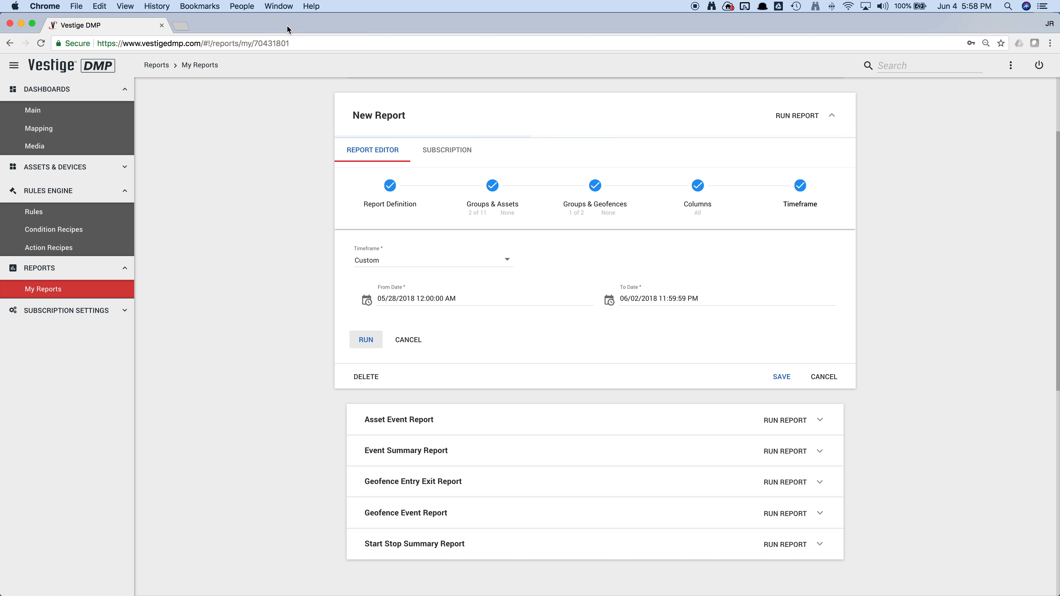
- Return to the report definition, replace the template with a trip report, and continue to its groups and assets
left_click(391, 186)
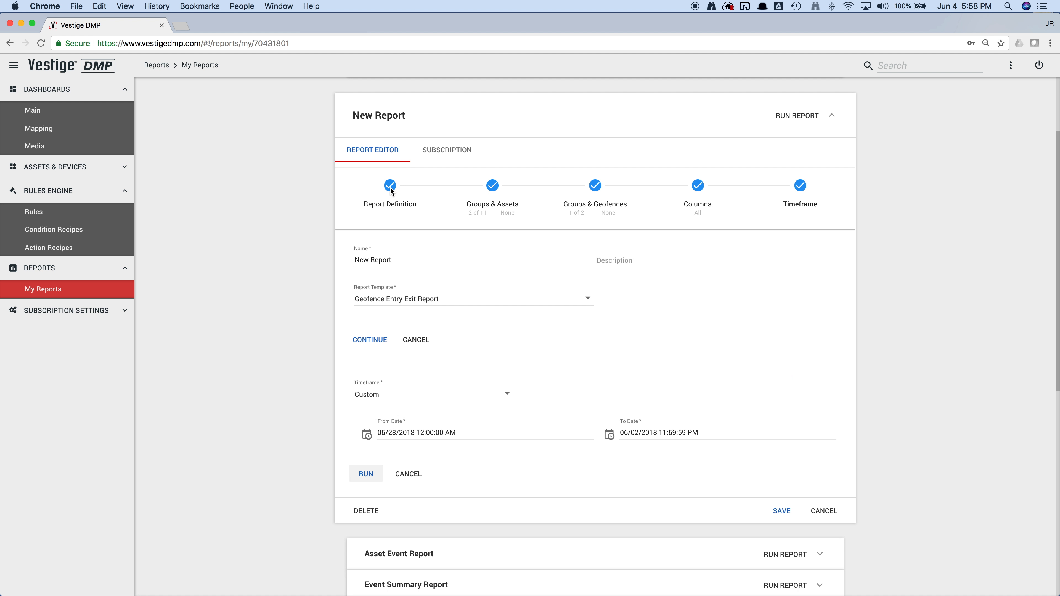
left_click(455, 306)
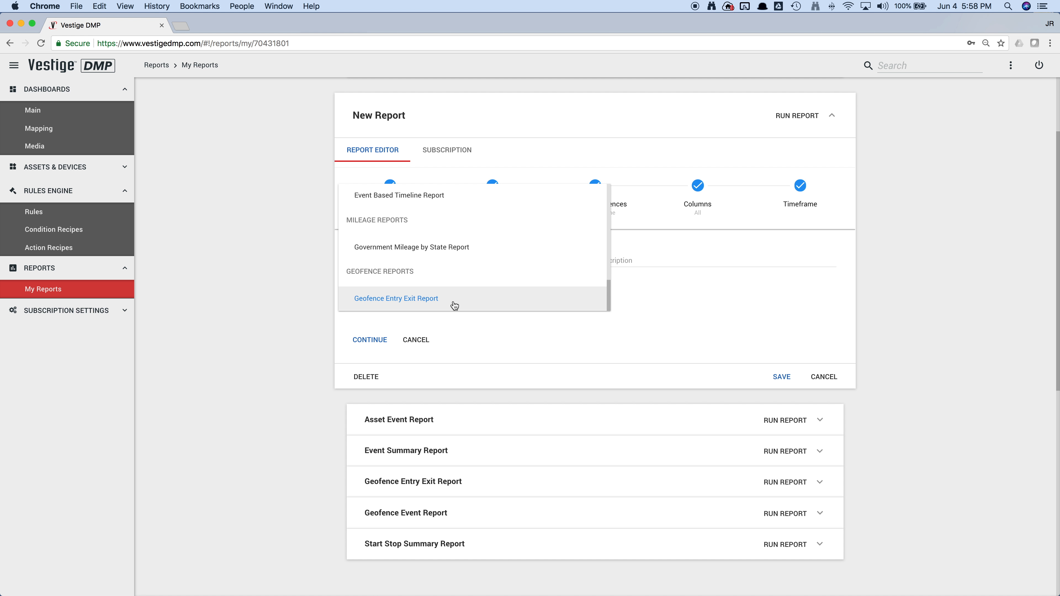
scroll(451, 272, "up", 5)
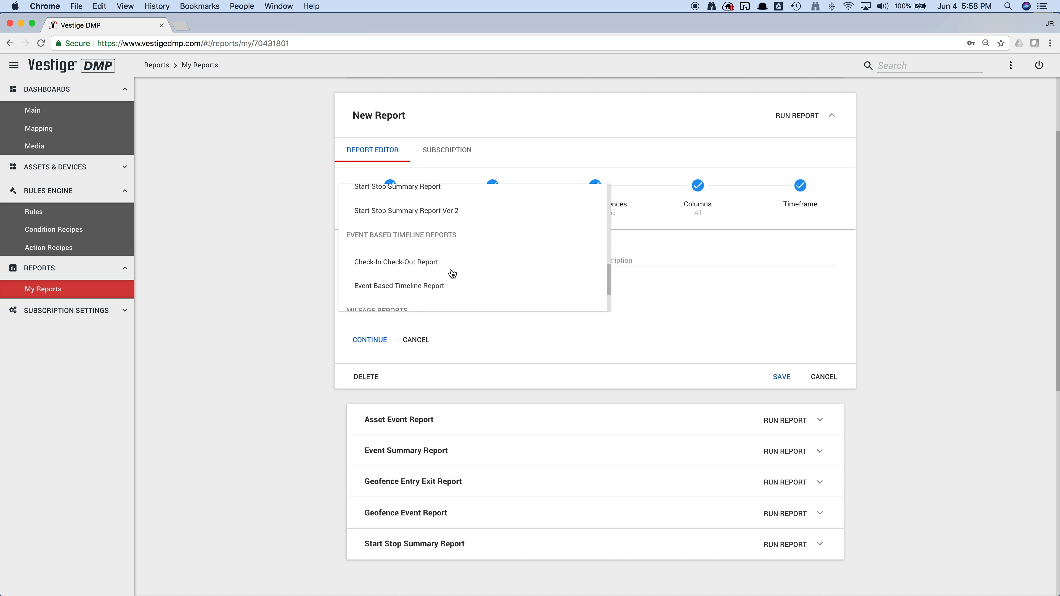
left_click(452, 237)
left_click(371, 341)
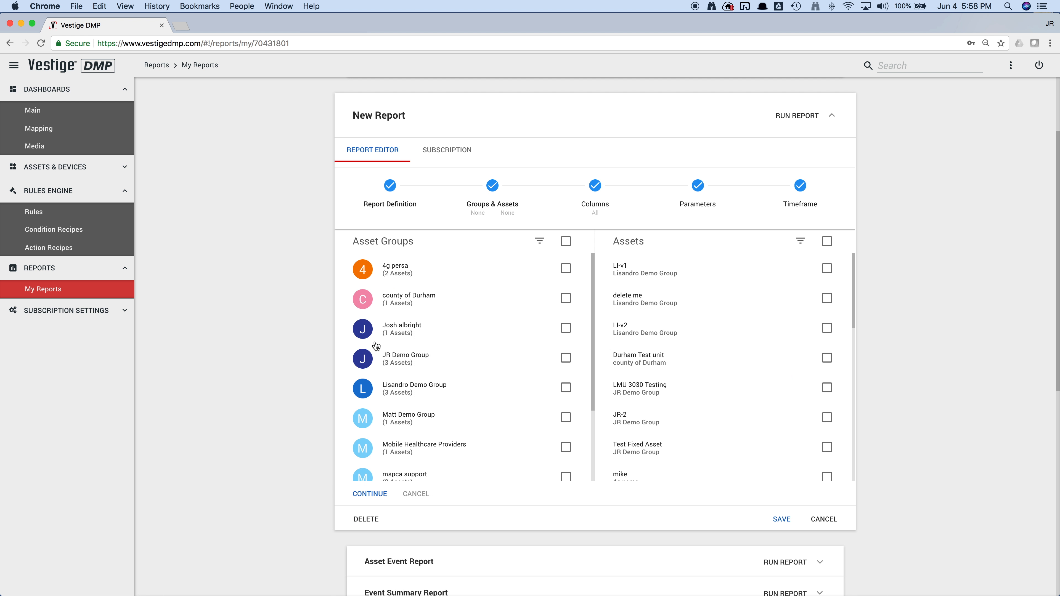
- Select the asset group listed just below county of Durham, try filtering the assets by "L", and continue to the columns
scroll(532, 370, "down", 1)
left_click(566, 314)
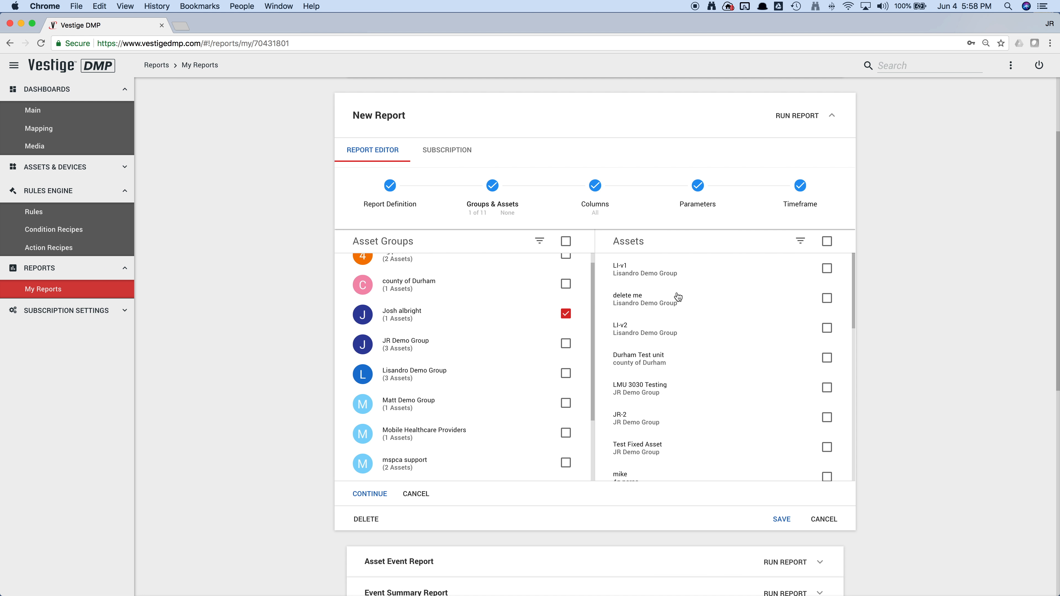
left_click(800, 243)
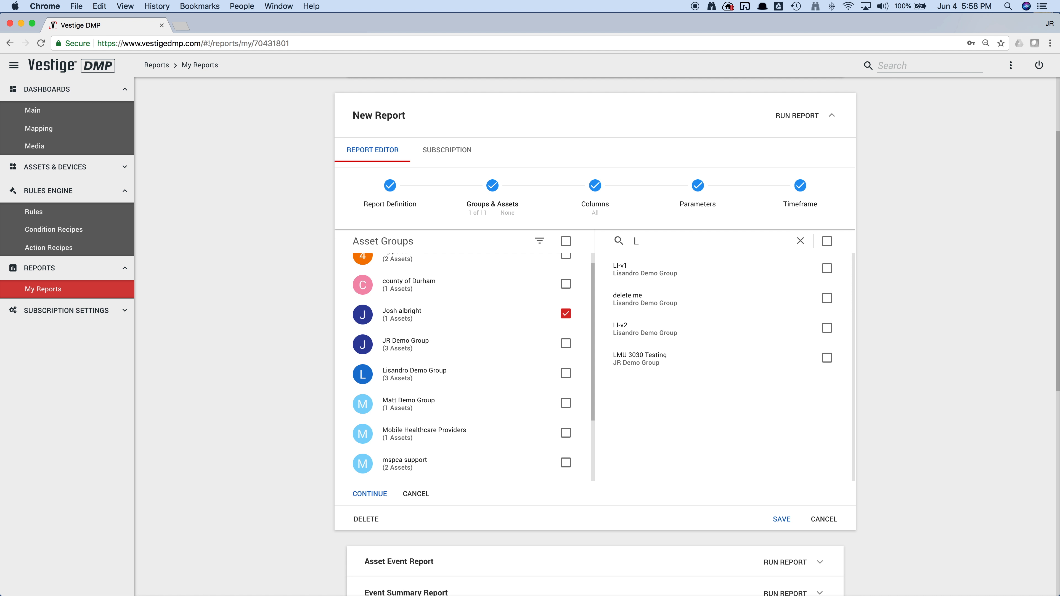
key("BackSpace")
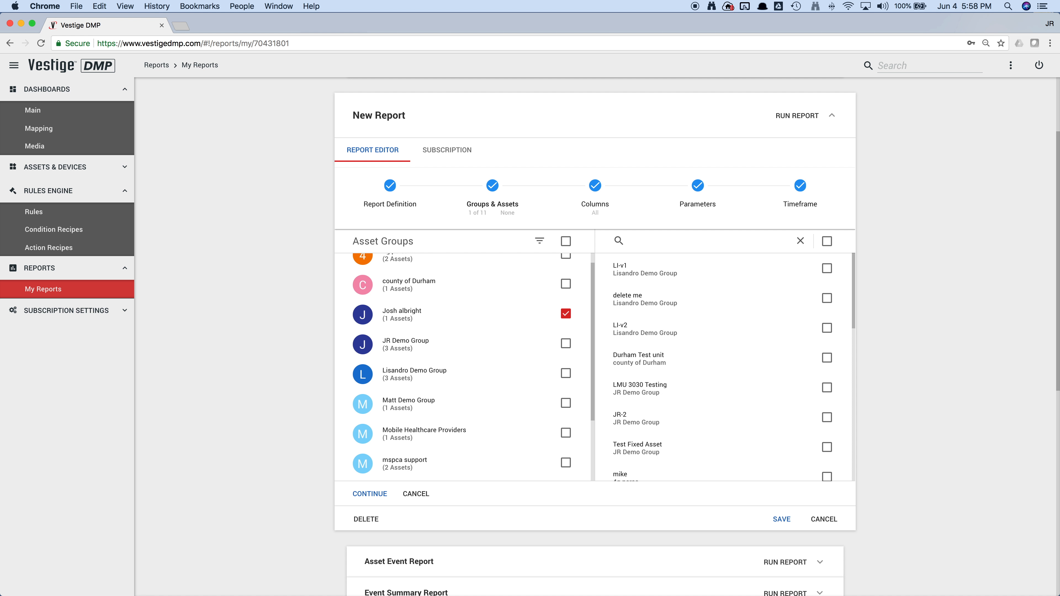
left_click(802, 240)
left_click(365, 499)
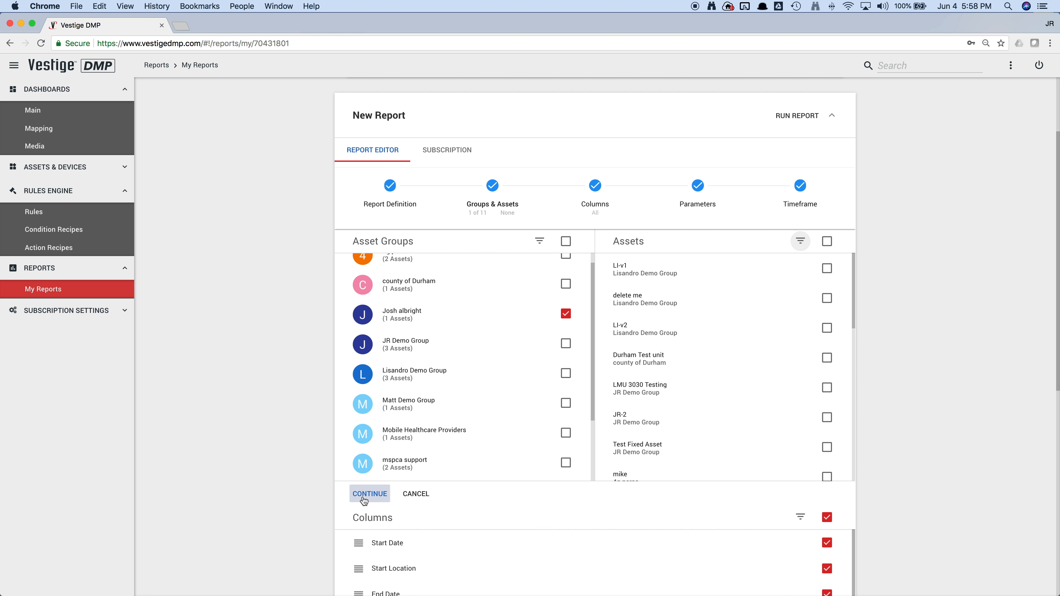
- Keep the trip report's columns, movement and stop thresholds and custom timeframe as they are, and run the report
left_click(368, 494)
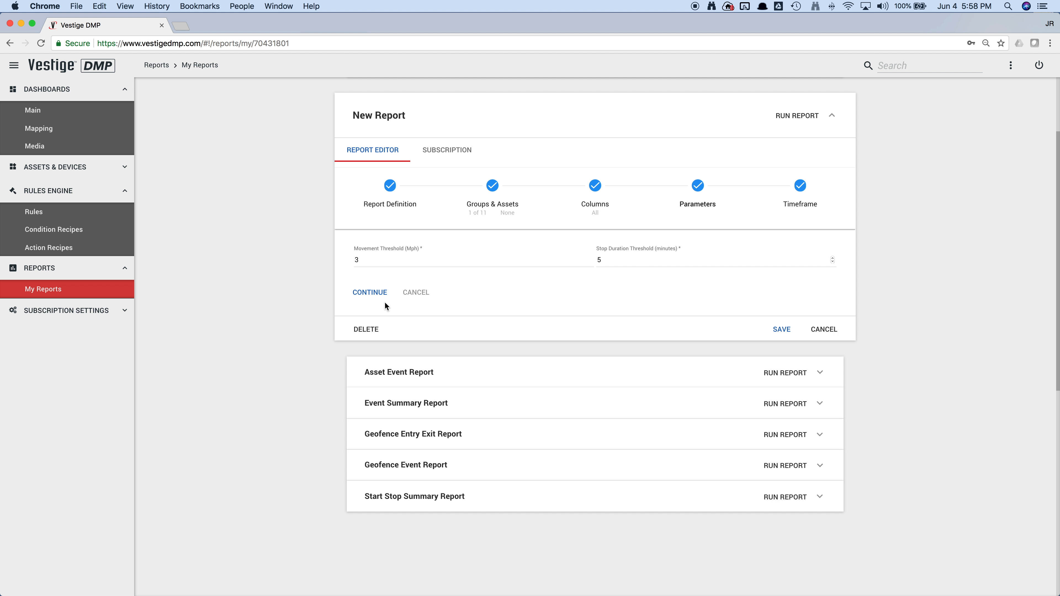
left_click(370, 294)
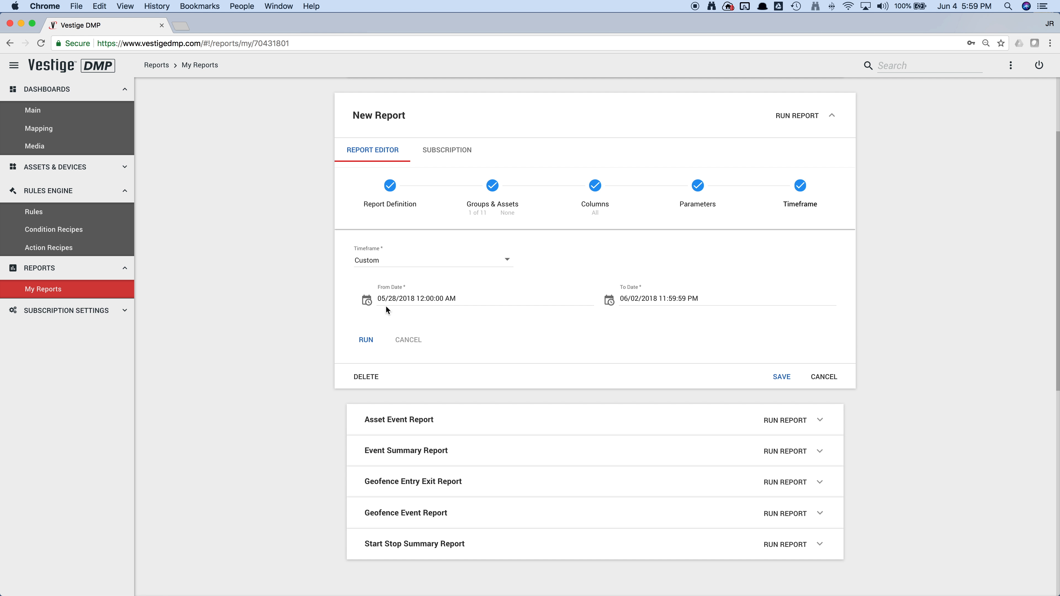
left_click(367, 339)
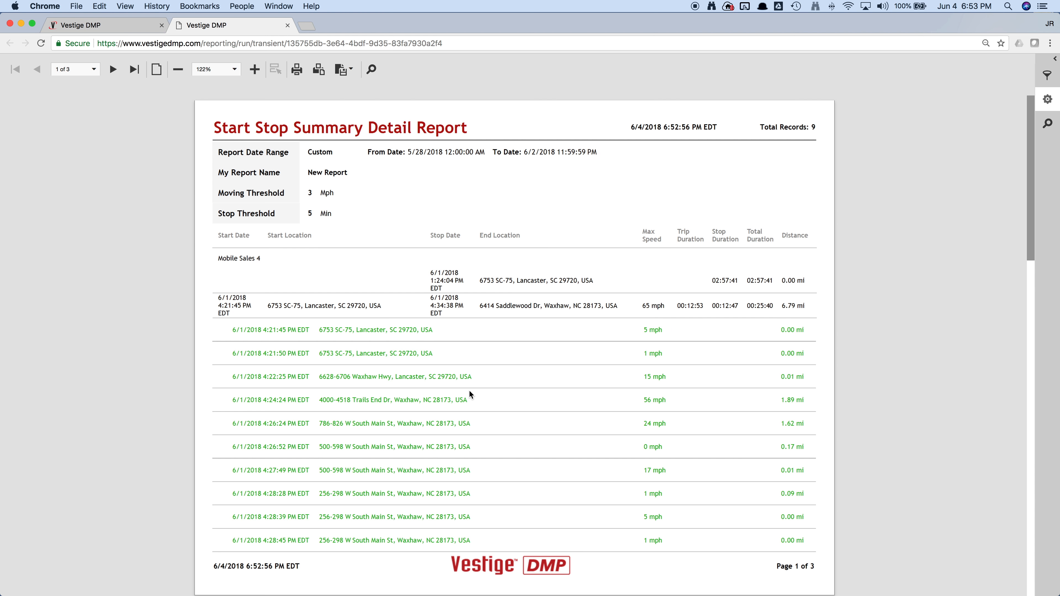
- Look through the generated trip report, collapse the detail rows of the 4:21:45 PM trip, and close the report
scroll(469, 390, "down", 10)
scroll(469, 395, "down", 5)
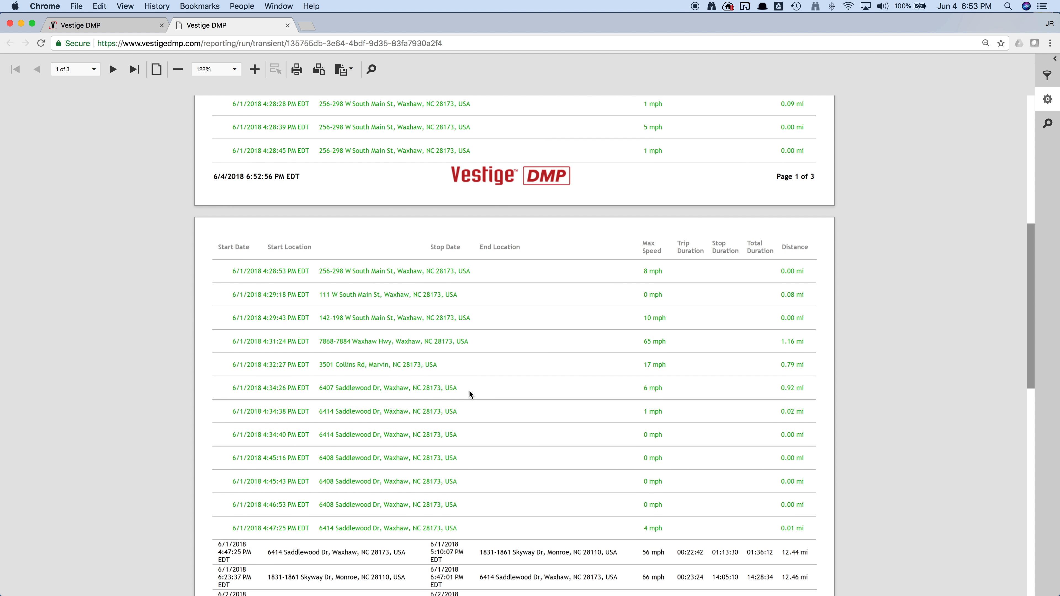
scroll(469, 392, "up", 15)
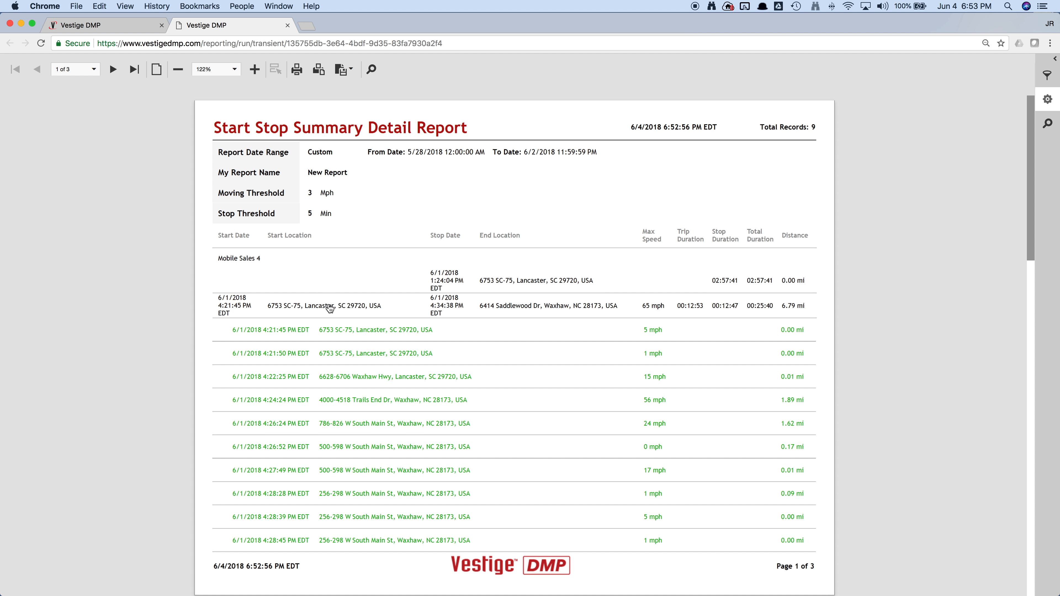
left_click(329, 308)
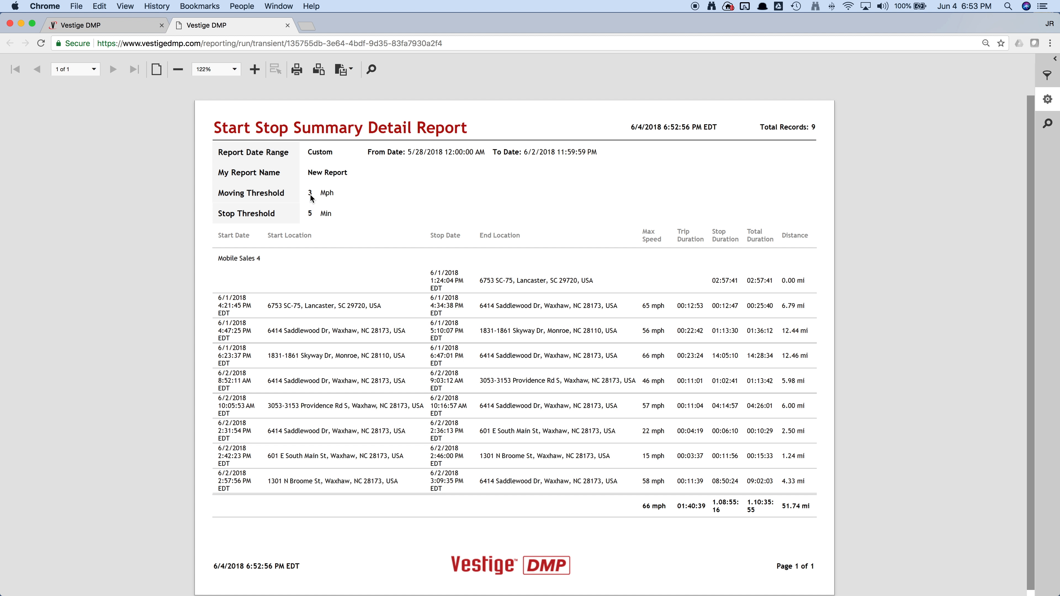
left_click(287, 26)
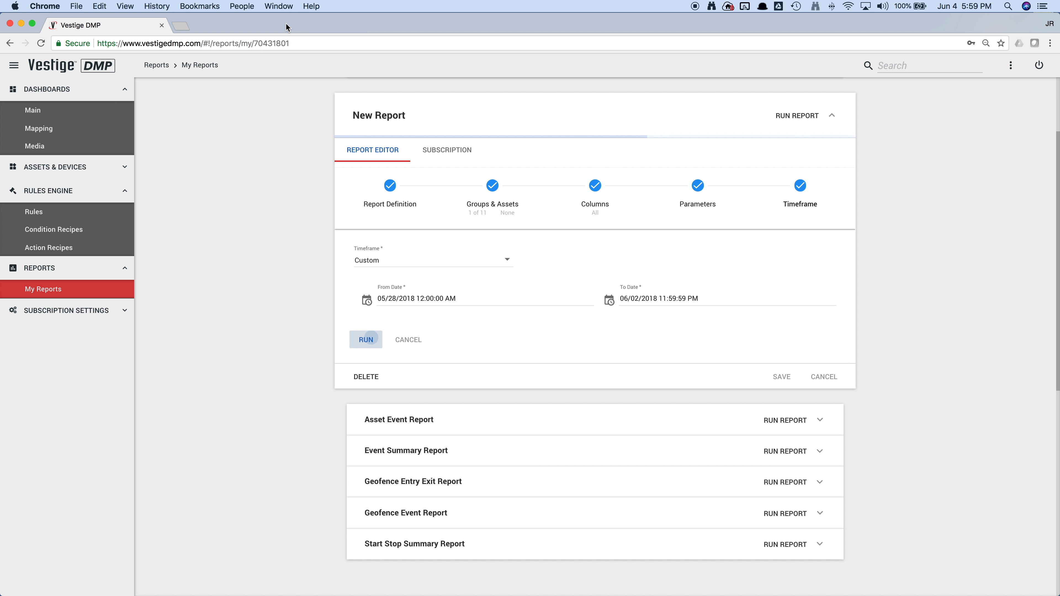
- Discard the unsaved new report and run the saved Event Summary Report
left_click(470, 119)
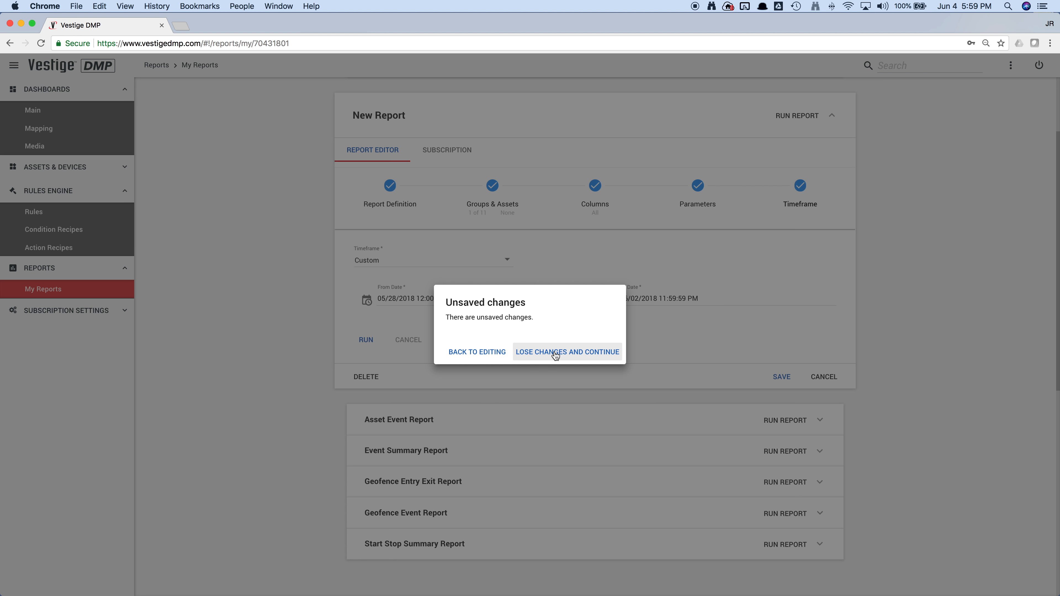
left_click(555, 354)
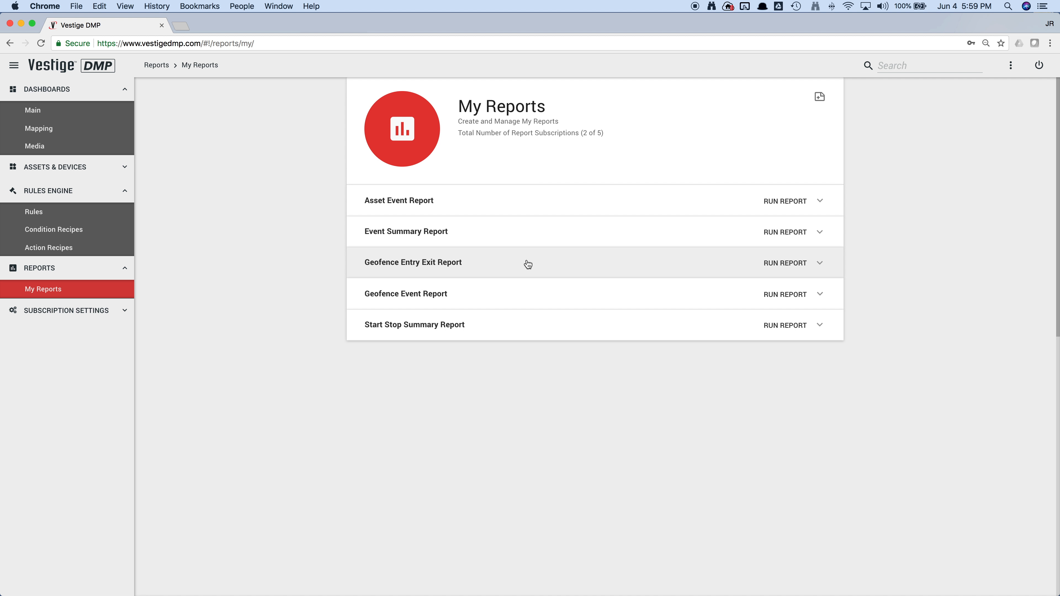
left_click(787, 236)
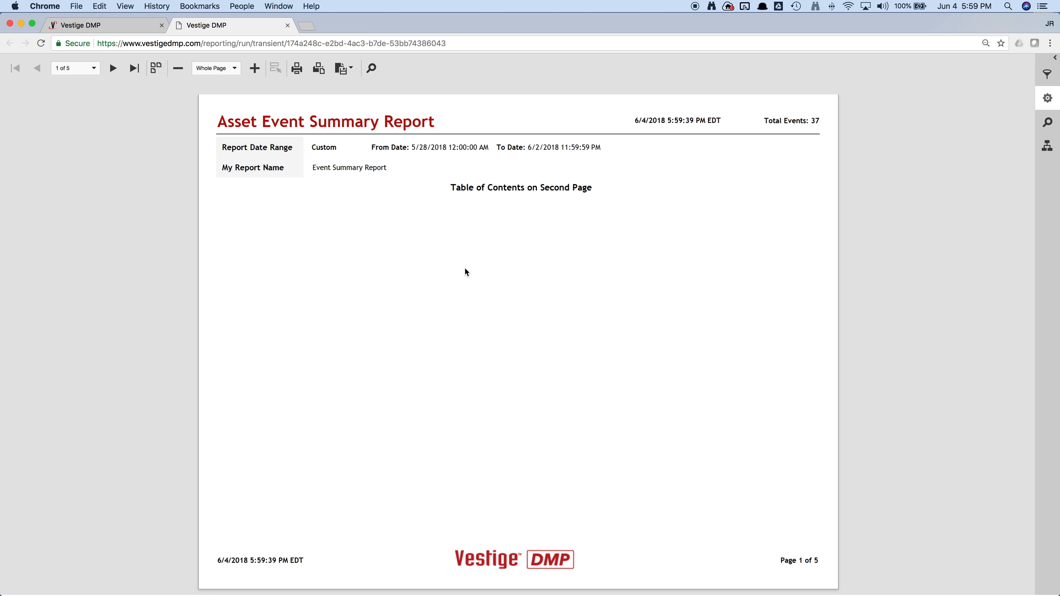
- View the event summary in continuous pages, examine the LMU 3030 Testing section through the table of contents, and close the report
left_click(158, 70)
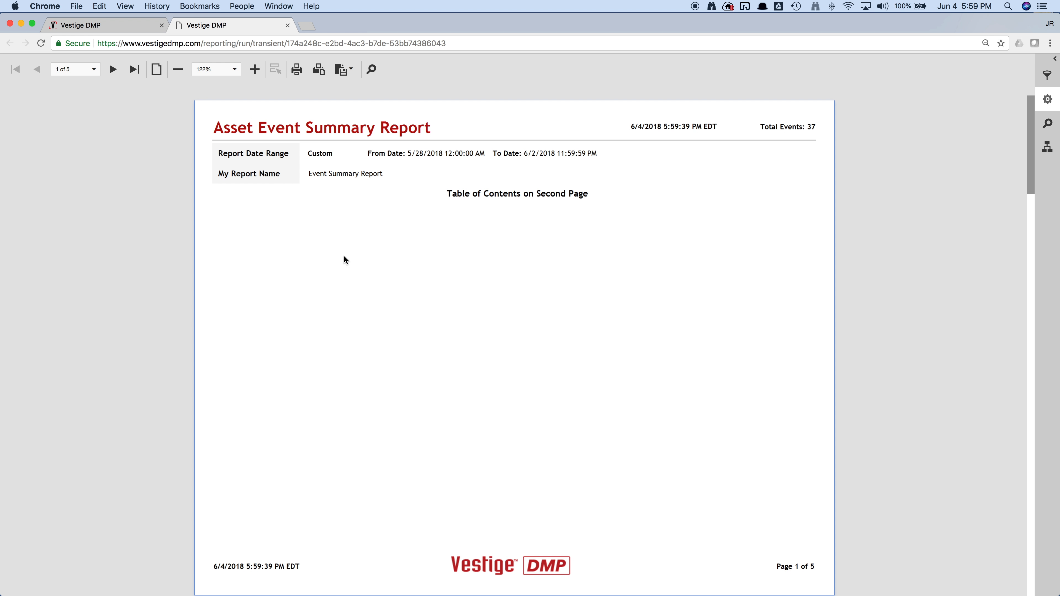
scroll(484, 339, "down", 7)
scroll(484, 340, "down", 4)
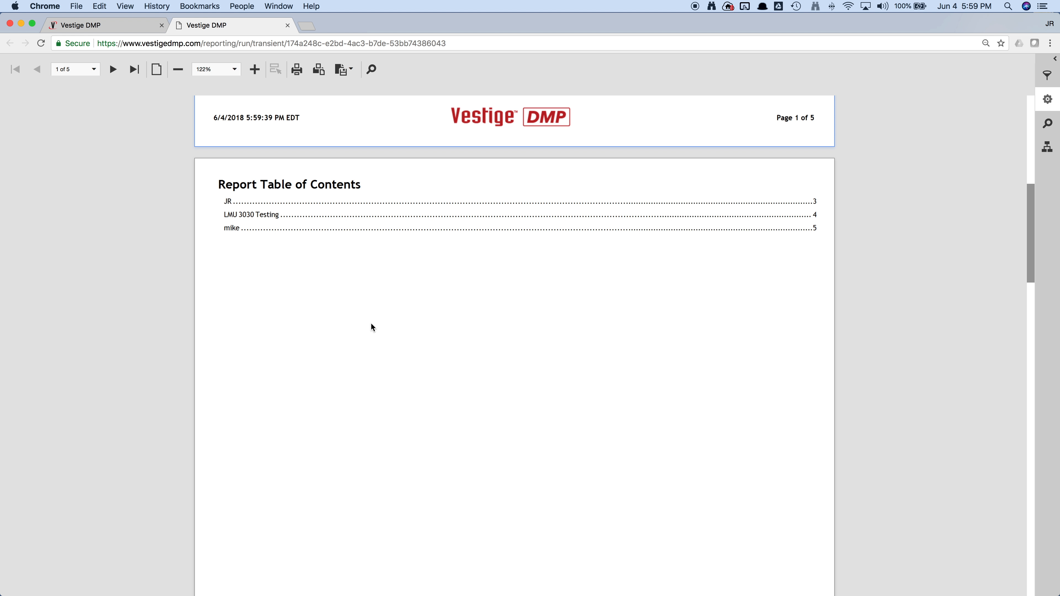
left_click(246, 215)
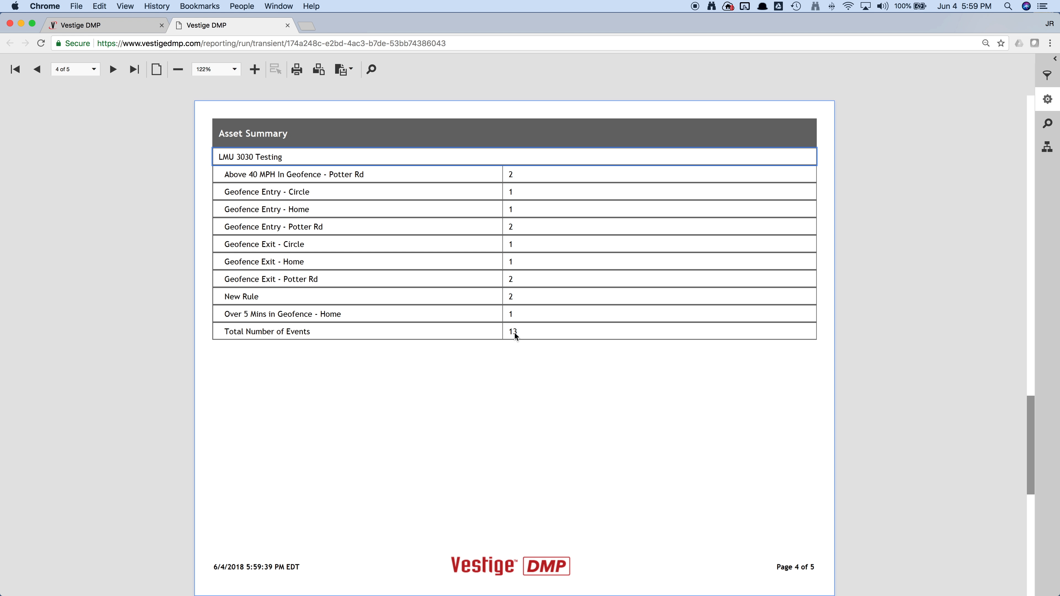
left_click(288, 26)
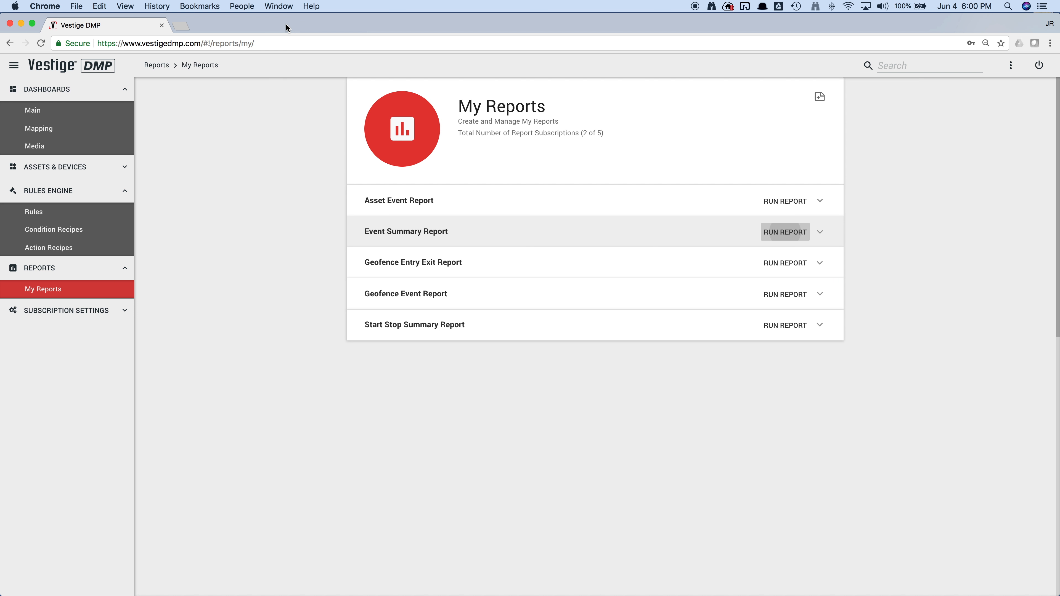
- Open the saved Event Summary Report's subscription settings and enable its subscription
left_click(478, 230)
scroll(474, 248, "down", 2)
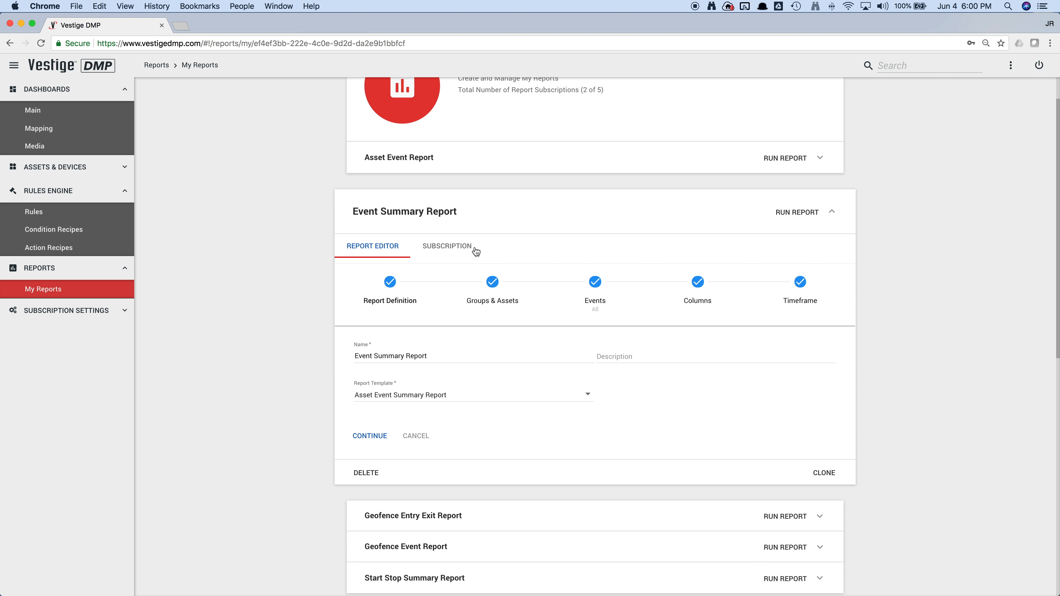
left_click(449, 249)
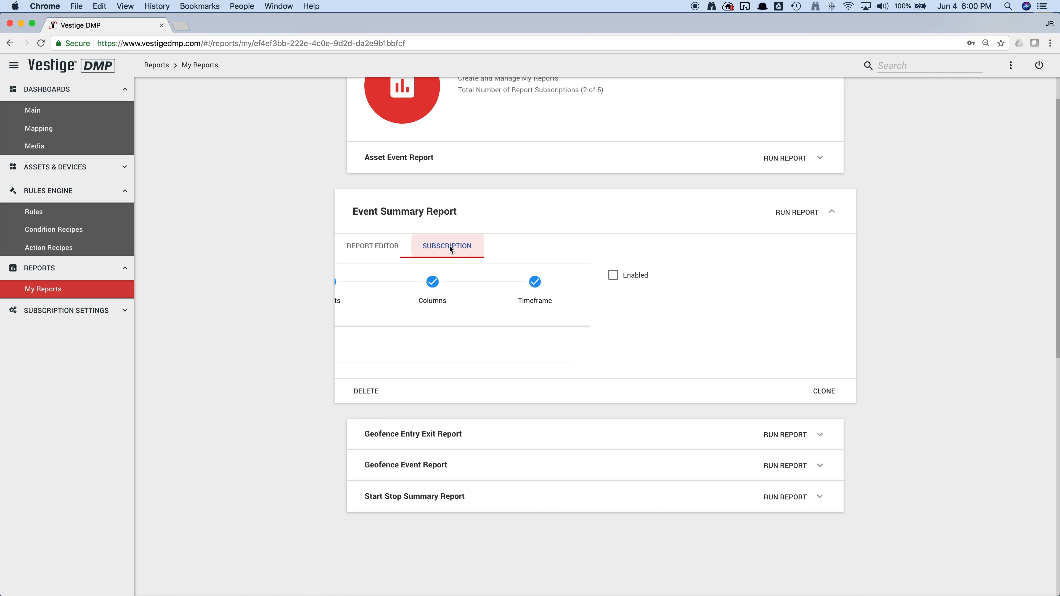
left_click(358, 275)
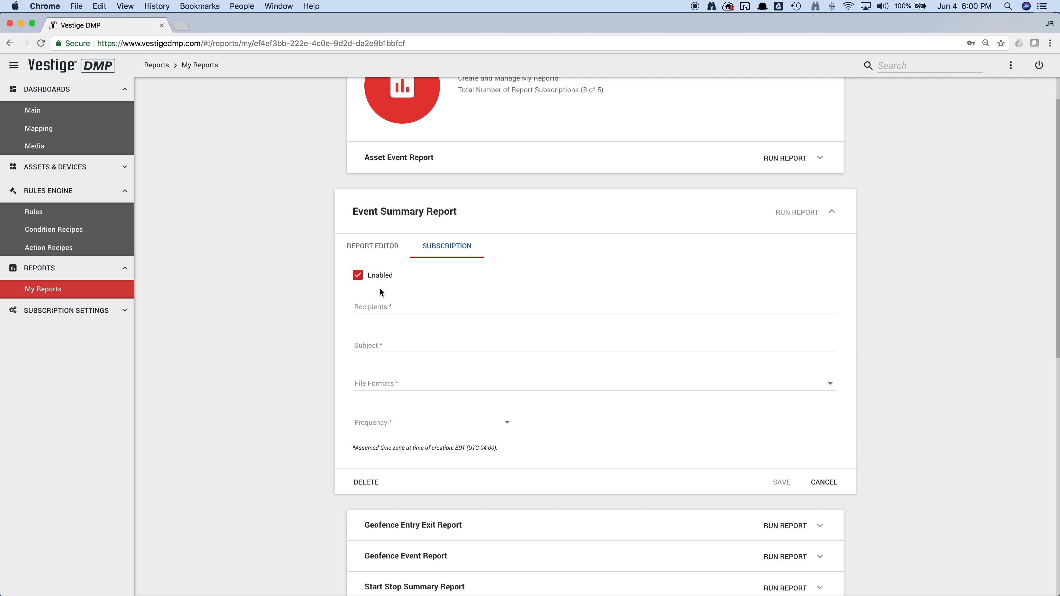
- Enter the recipient's e-mail address and the subject "Event Summary" for the subscription
left_click(410, 304)
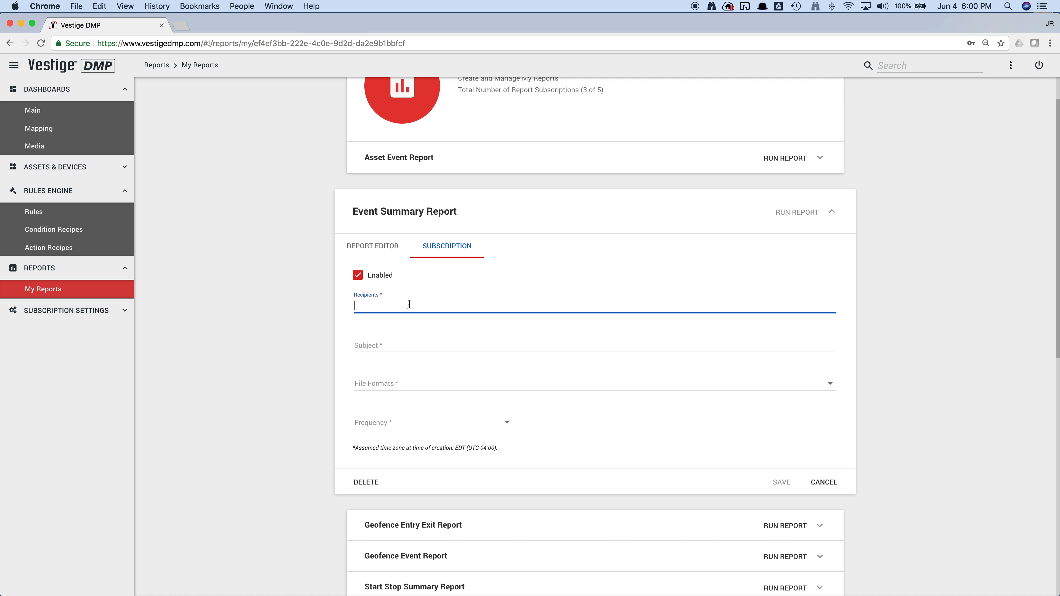
type("test@test.com")
left_click(402, 345)
type("Event Summary")
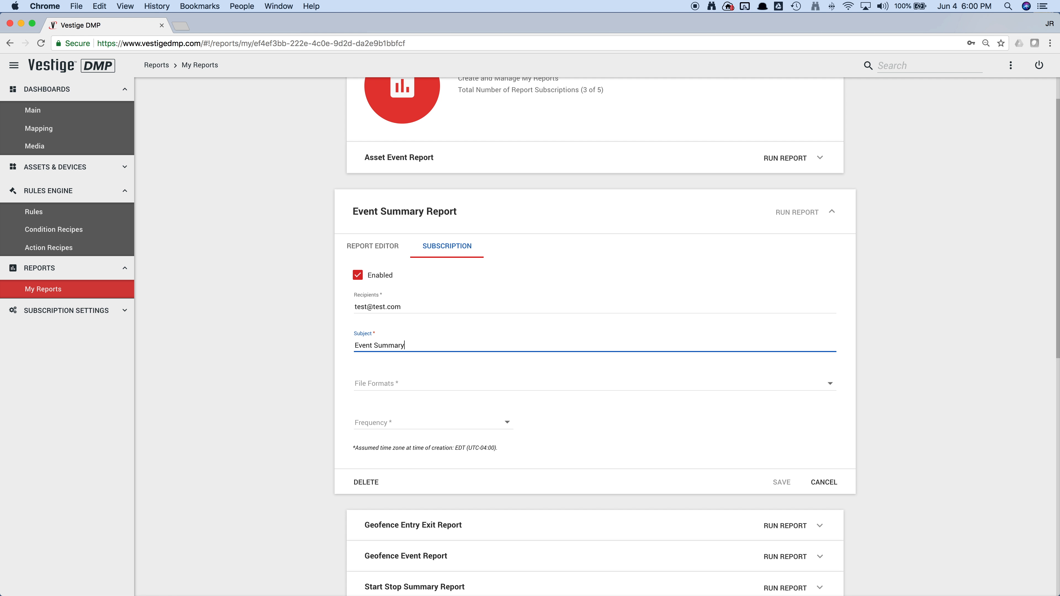
- Choose PDF, XLS and CSV as the subscription's file formats
left_click(417, 383)
left_click(344, 384)
left_click(344, 408)
left_click(345, 431)
left_click(310, 403)
- Set the subscription's frequency to First day of month and open its send time for editing
left_click(418, 426)
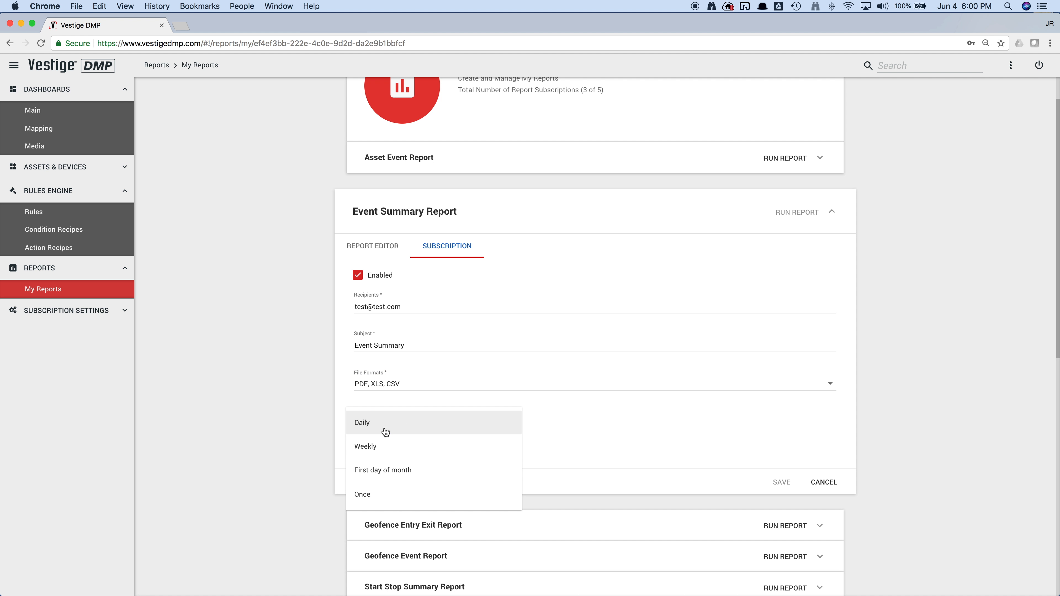
left_click(388, 471)
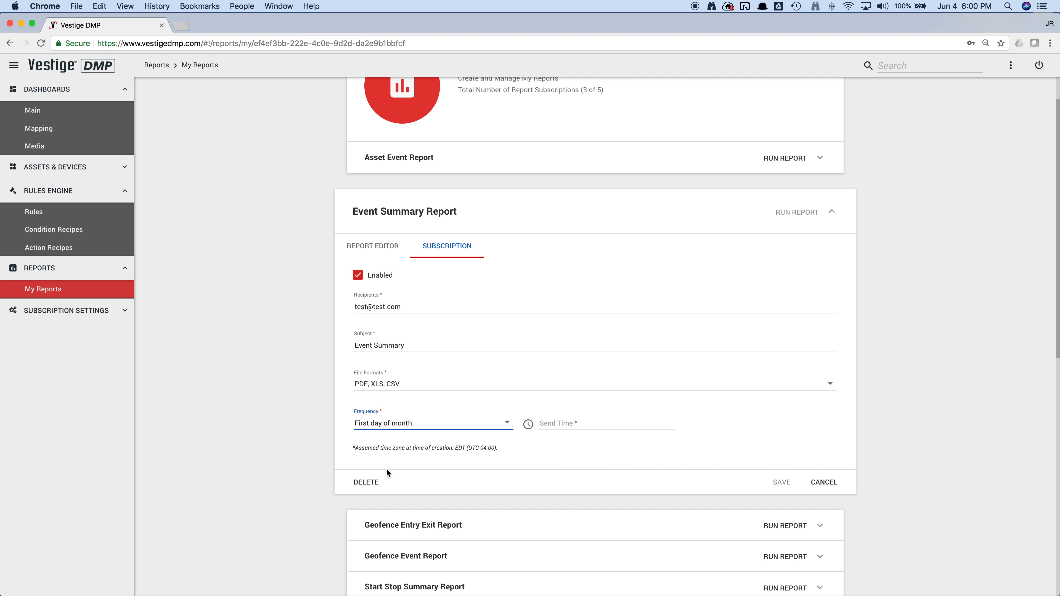
left_click(530, 429)
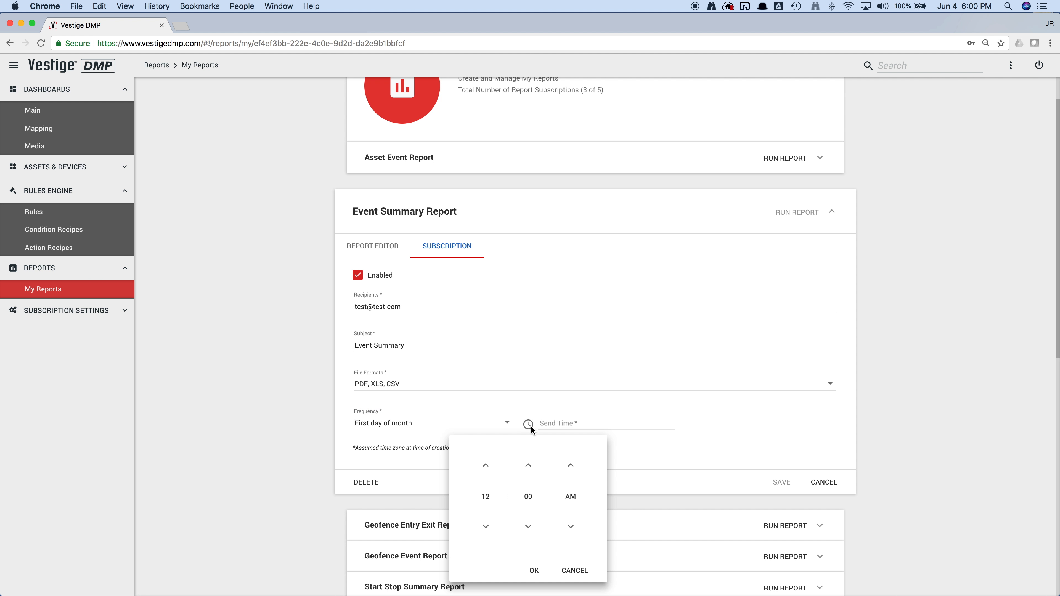